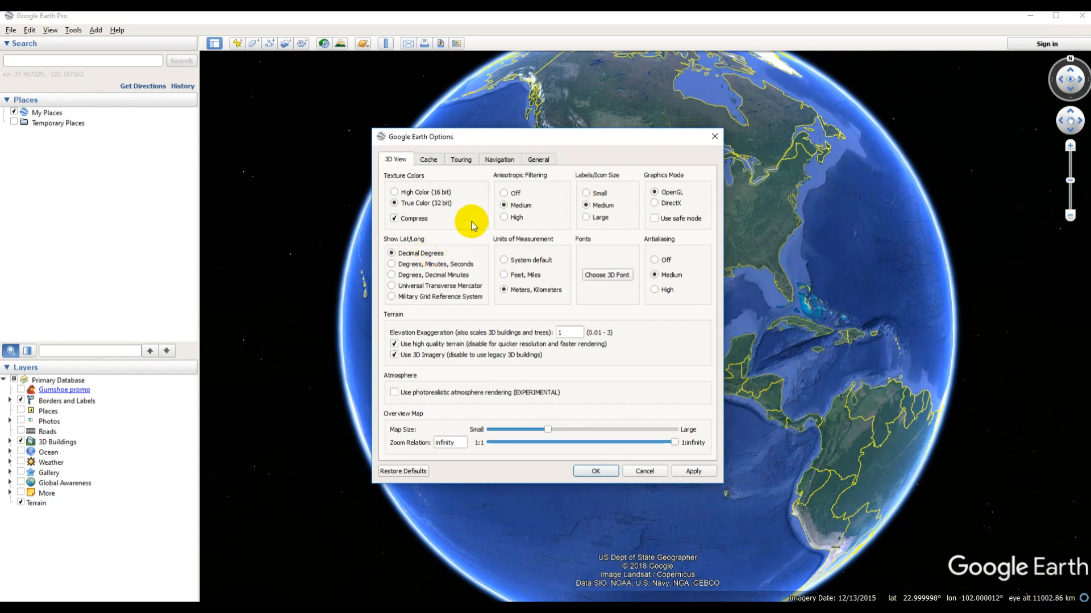
# Set the navigation options to not automatically tilt while zooming and apply them.
pyautogui.click(499, 160)
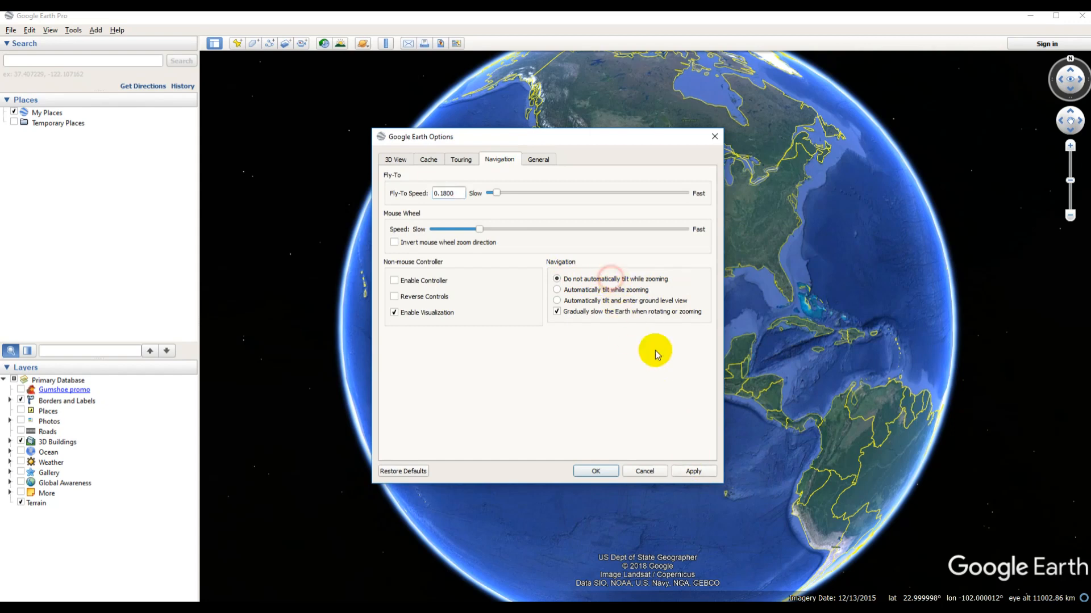
pyautogui.click(690, 472)
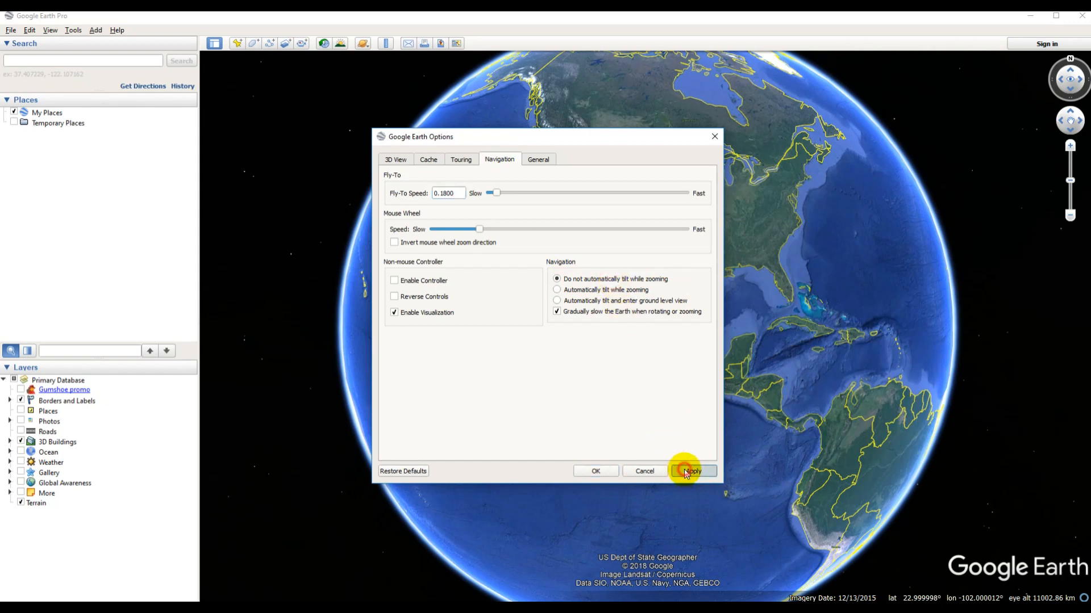
pyautogui.click(590, 472)
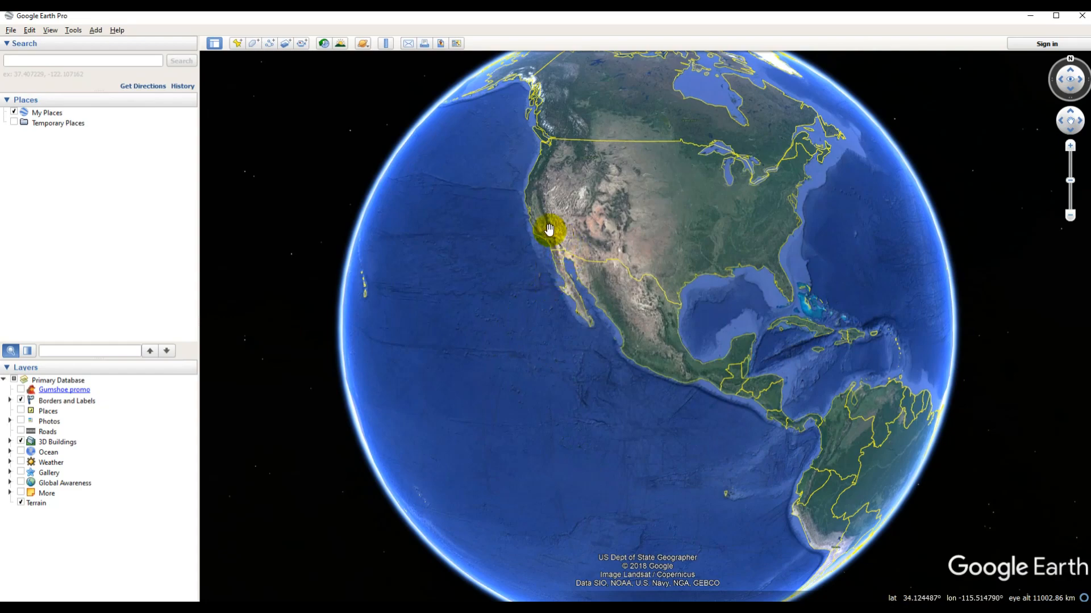
# Zoom in from the globe to the industrial district of Los Angeles and tilt the view to examine the corner building in 3D.
pyautogui.scroll(5, 554, 236)
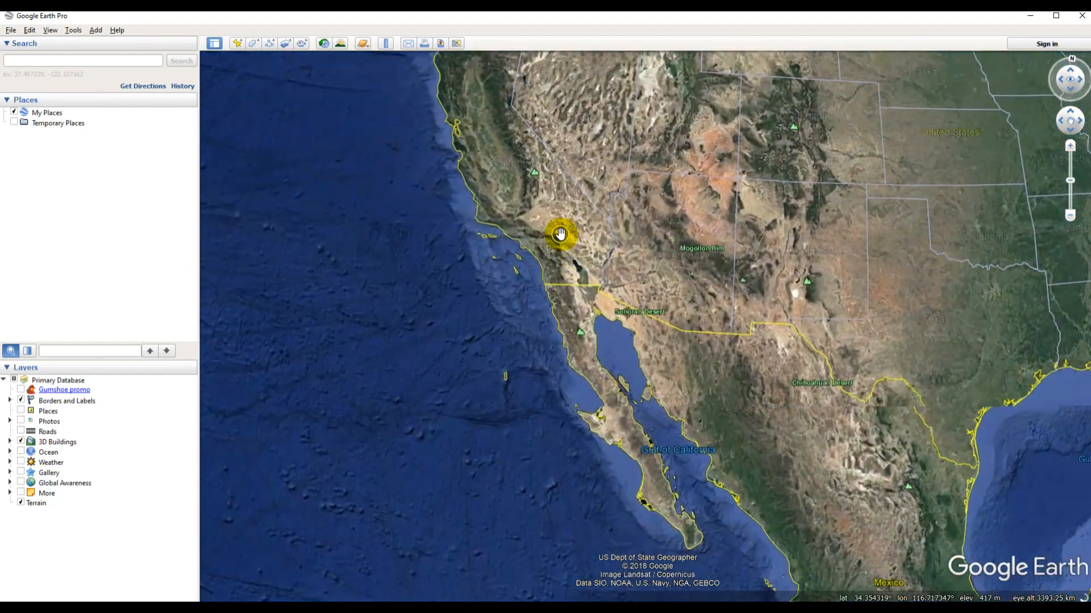
pyautogui.scroll(4, 525, 245)
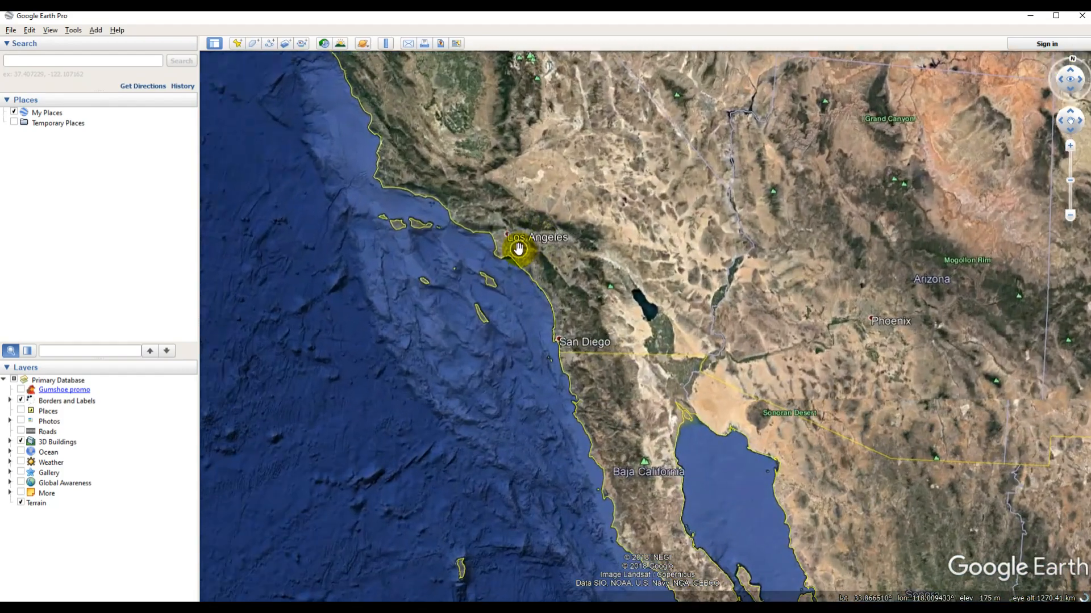
pyautogui.scroll(3, 520, 244)
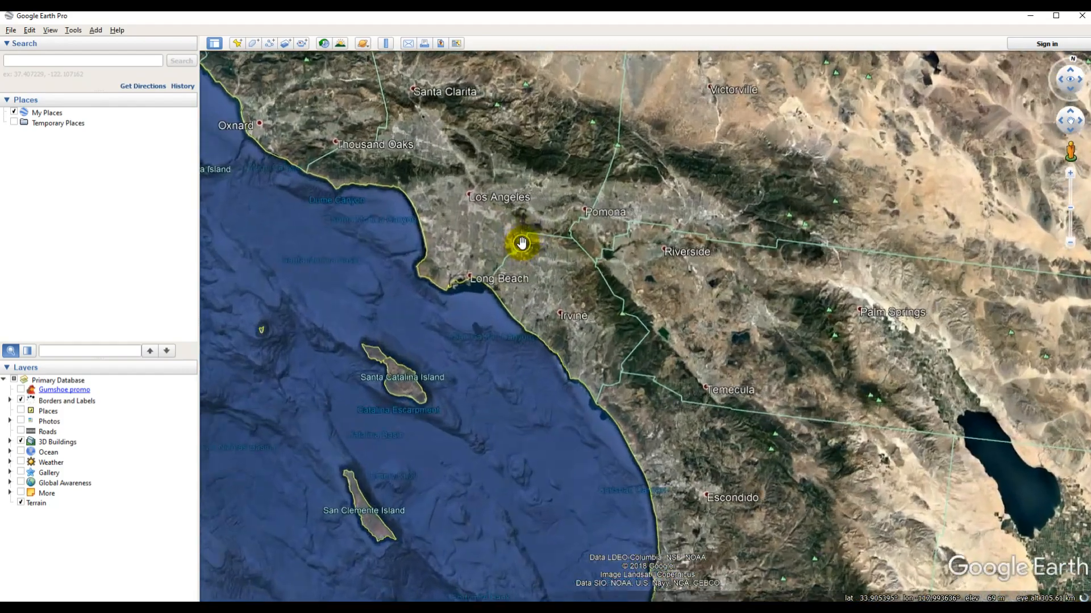
pyautogui.scroll(3, 496, 233)
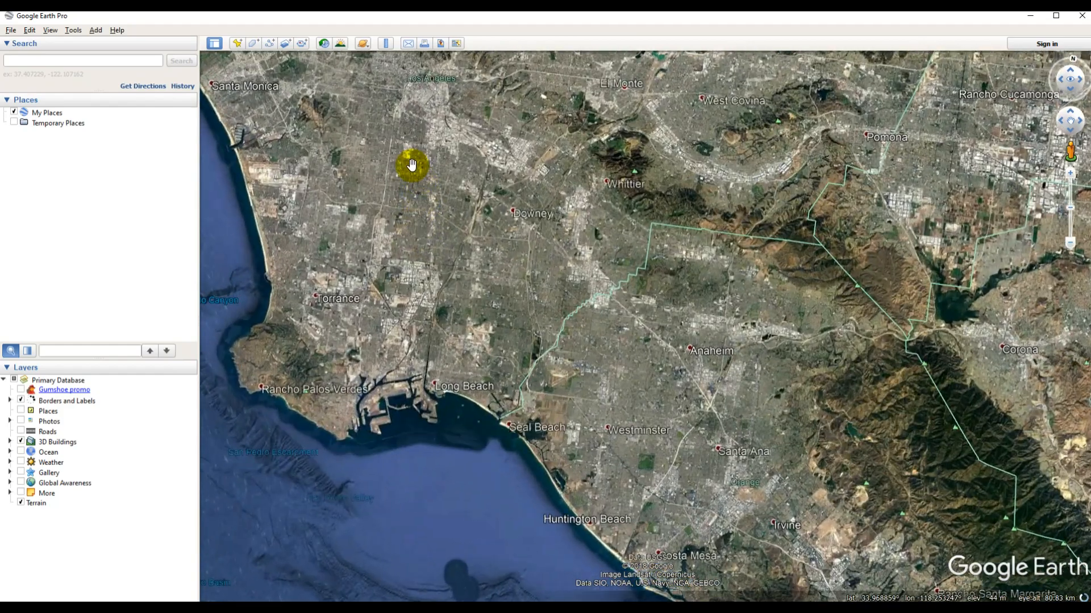
pyautogui.moveTo(417, 177); pyautogui.dragTo(464, 290)
pyautogui.scroll(3, 475, 236)
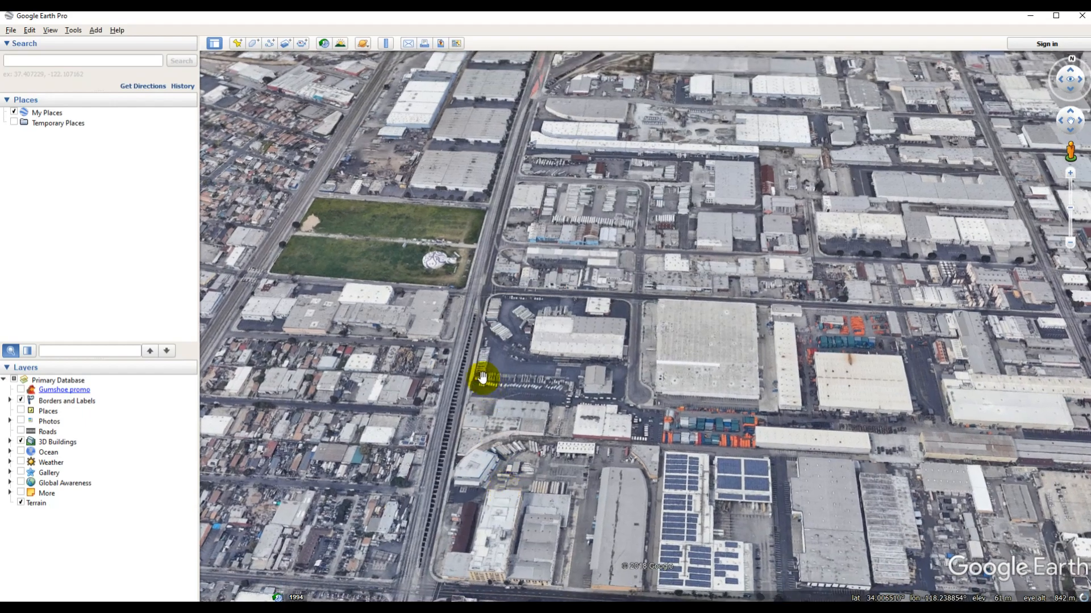
pyautogui.moveTo(473, 394)
pyautogui.mouseDown(button='middle')
pyautogui.moveTo(675, 431)
pyautogui.moveTo(704, 455)
pyautogui.moveTo(704, 483)
pyautogui.moveTo(693, 436)
pyautogui.mouseUp(button='middle')
pyautogui.scroll(5, 682, 438)
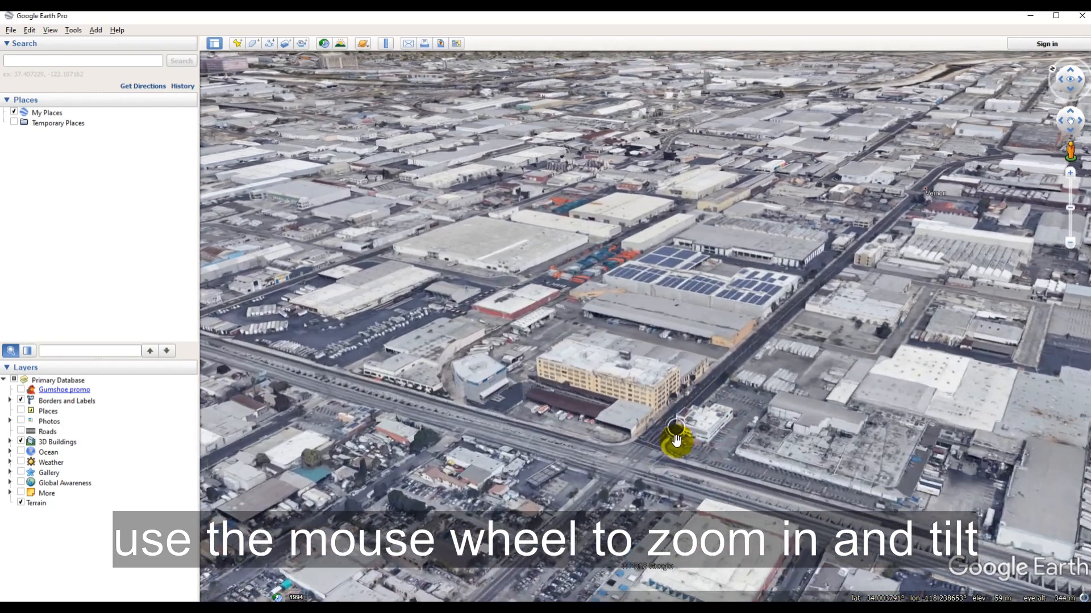
pyautogui.scroll(3, 673, 437)
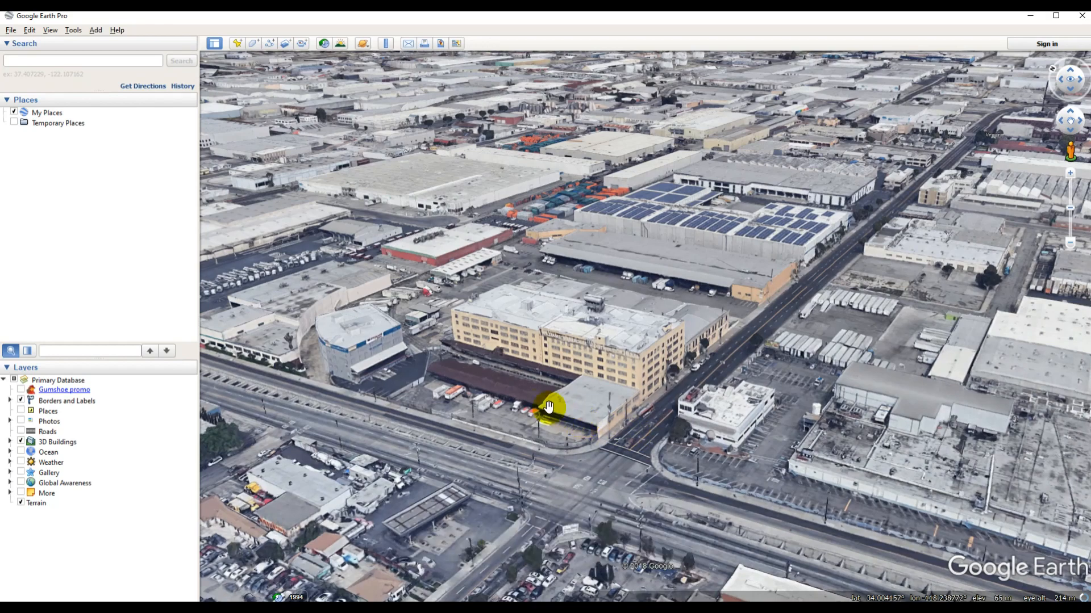
# Create a folder named MyNetwork inside My Places.
pyautogui.click(51, 113)
pyautogui.rightClick(59, 114)
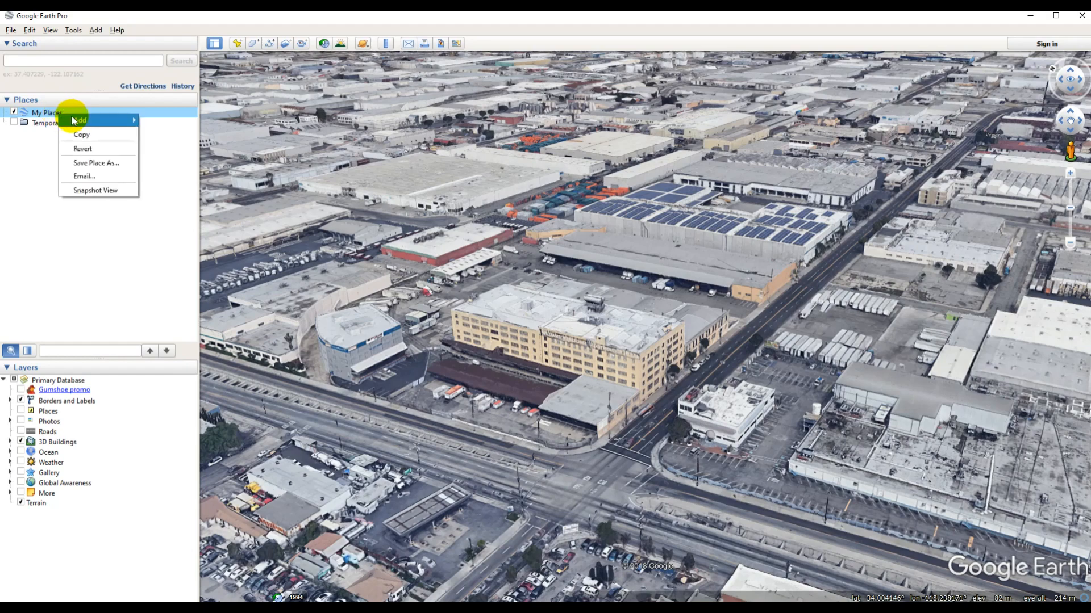
pyautogui.moveTo(85, 120)
pyautogui.click(162, 120)
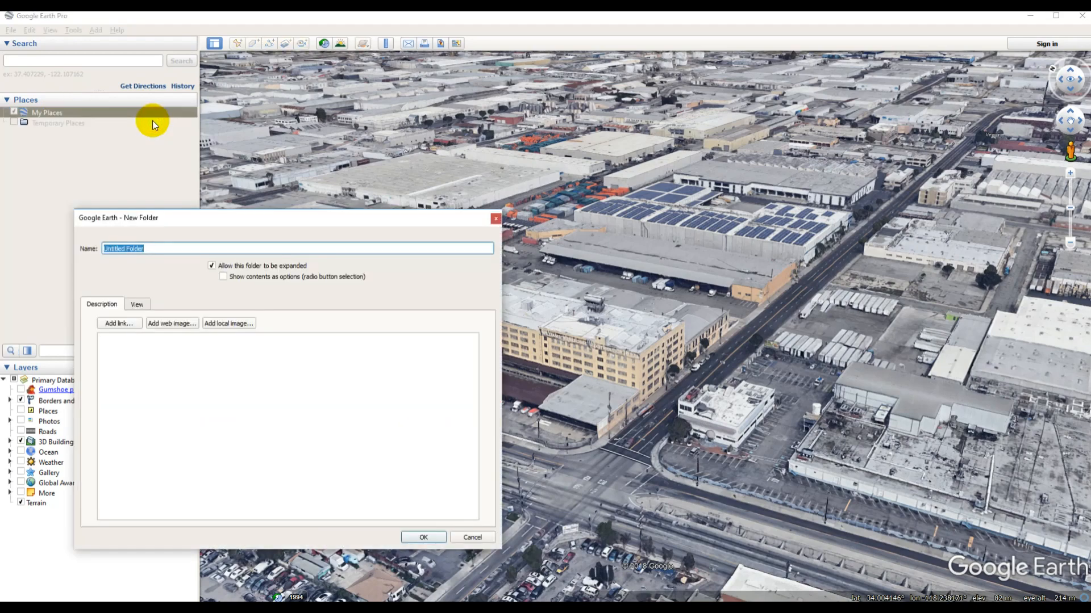
pyautogui.write('MyNetwork')
pyautogui.press('Return')
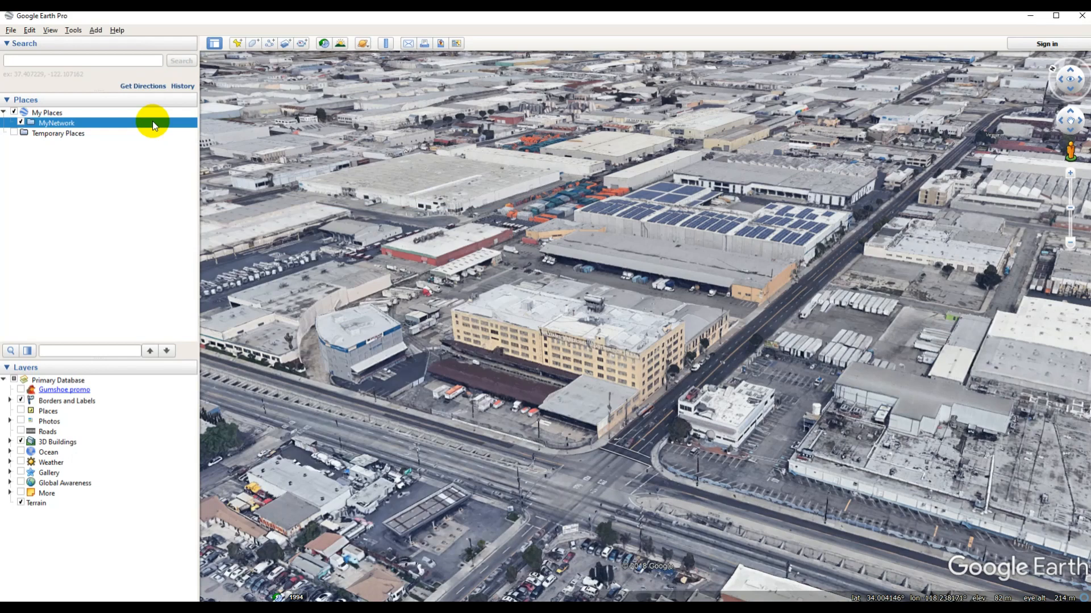
# Reset the tilt and compass to a north-up, straight-down view and examine the roof of the multi-storey building by the intersection closely.
pyautogui.moveTo(612, 367); pyautogui.dragTo(506, 344)
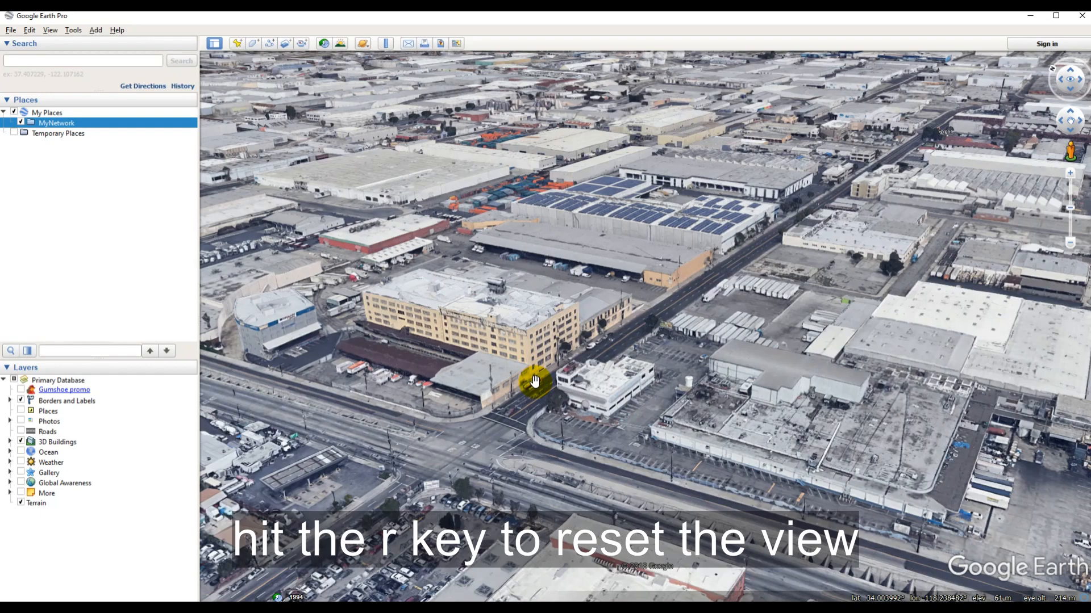
pyautogui.press('r')
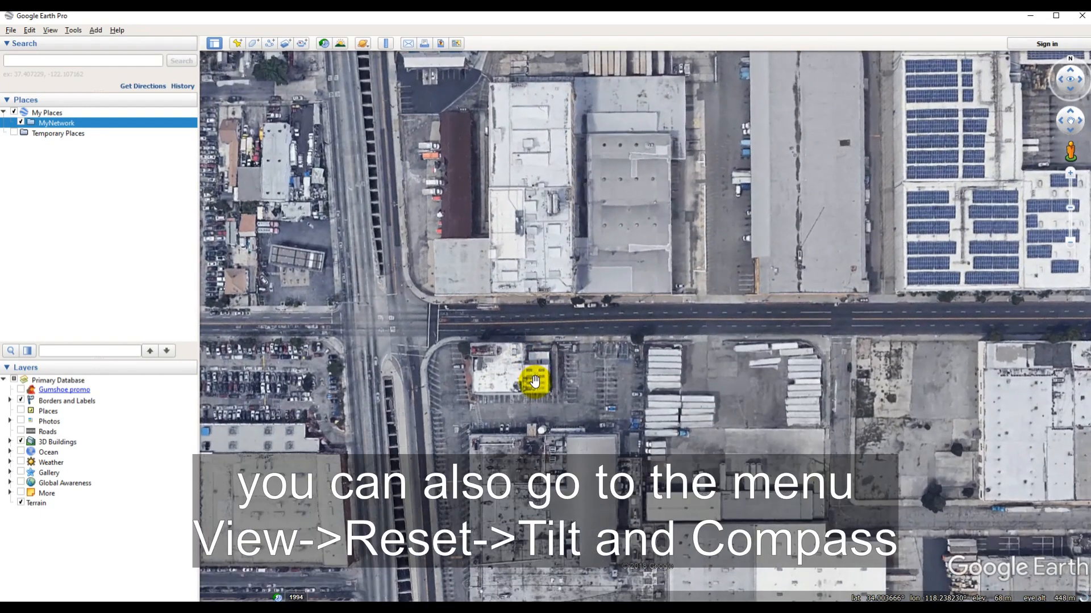
pyautogui.moveTo(614, 236); pyautogui.dragTo(478, 442, button='middle')
pyautogui.press('r')
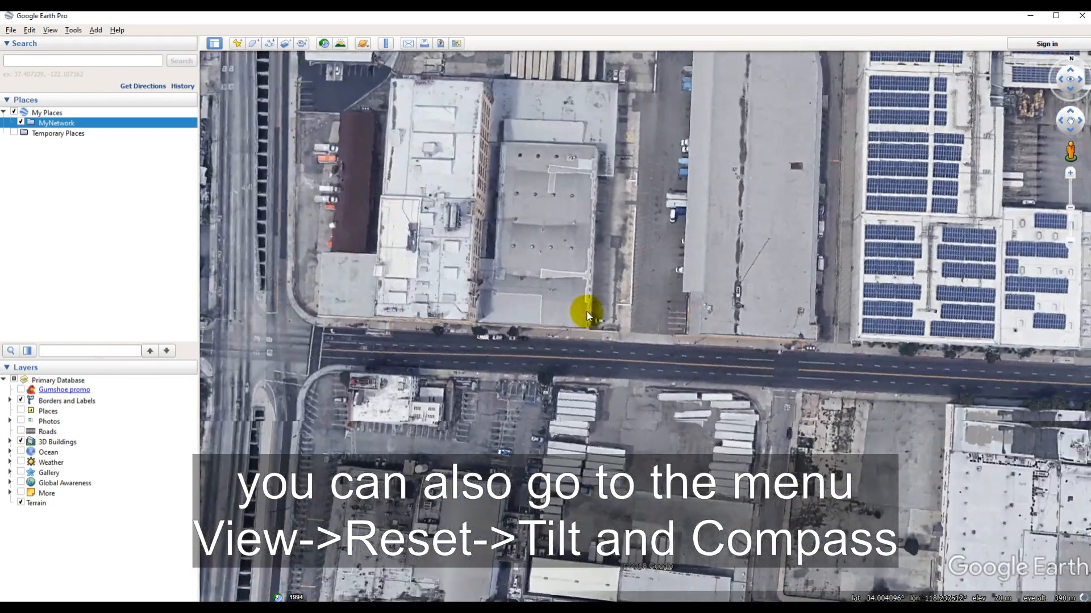
pyautogui.moveTo(453, 353); pyautogui.dragTo(555, 350)
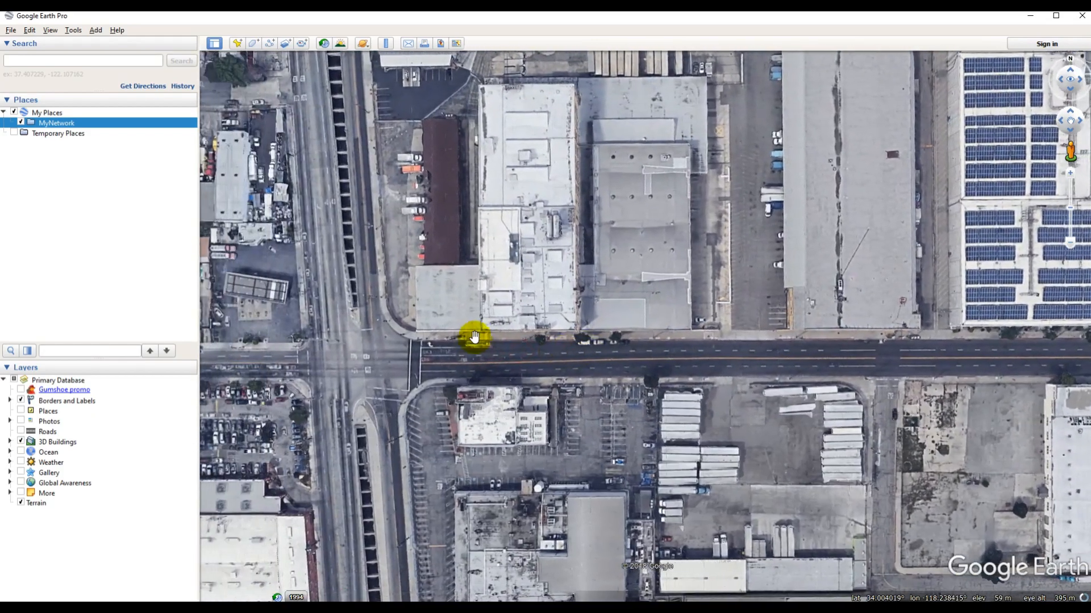
pyautogui.scroll(2, 474, 337)
pyautogui.scroll(2, 494, 336)
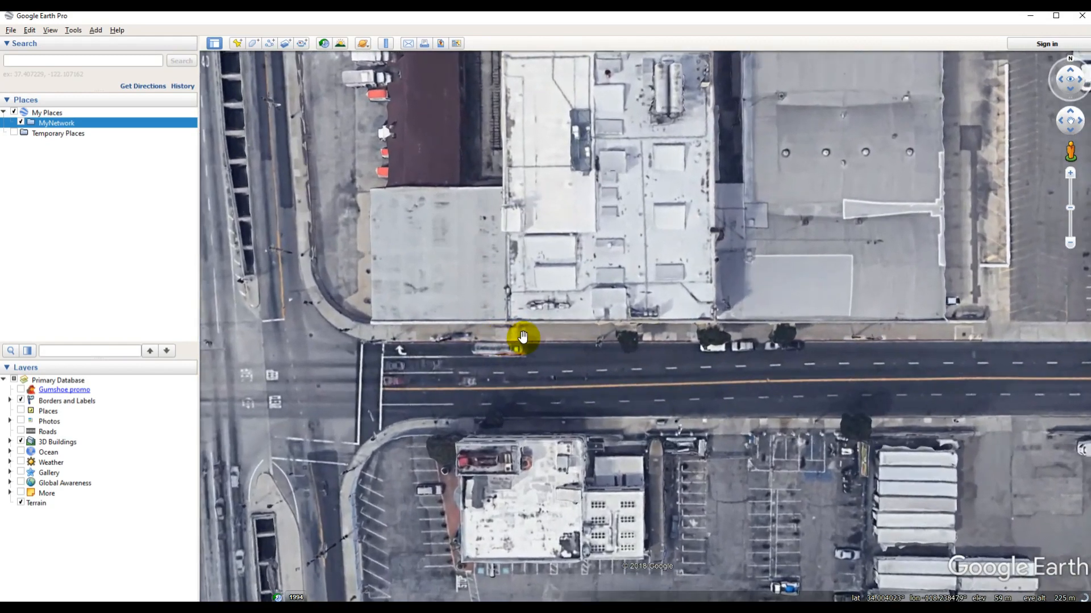
pyautogui.scroll(2, 522, 335)
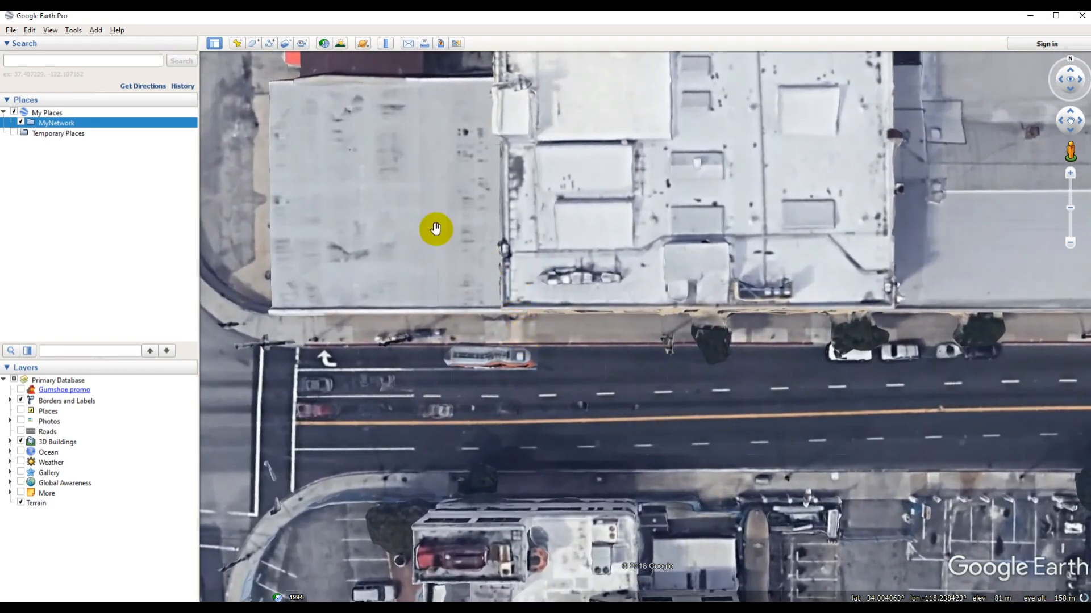
# Add a placemark named Point A in MyNetwork and position it at the building's southwest corner, latitude 34.004049°, longitude -118.238438°.
pyautogui.click(235, 43)
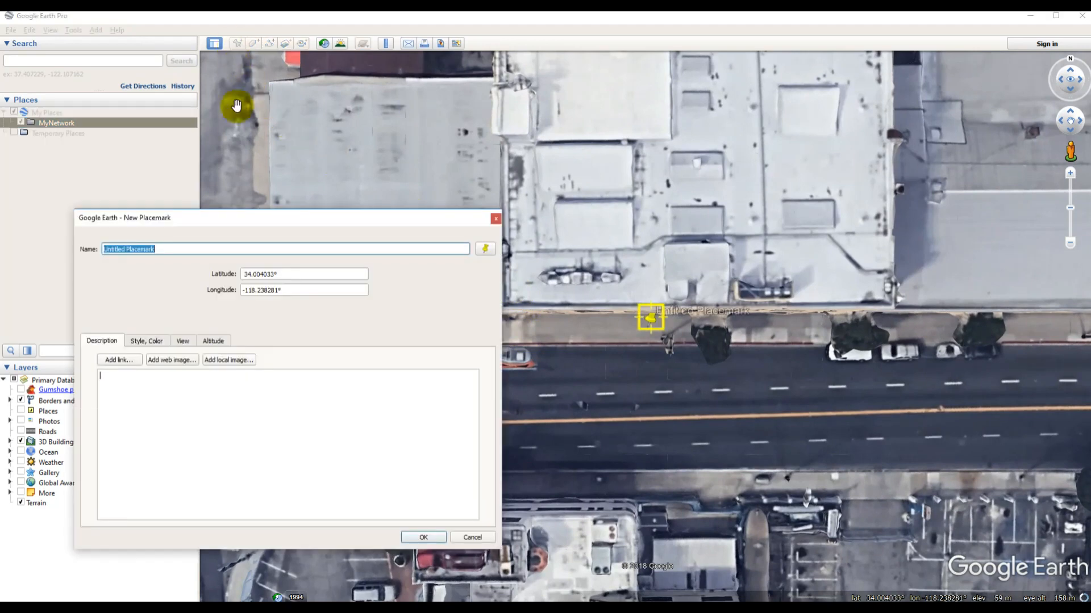
pyautogui.write('Point A')
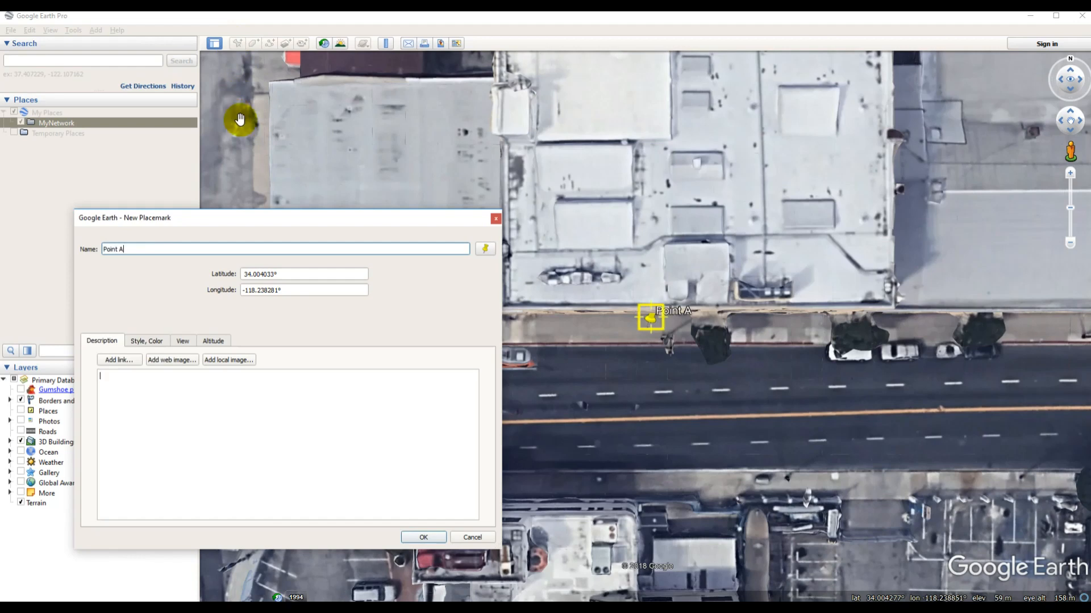
pyautogui.moveTo(356, 219); pyautogui.dragTo(271, 255)
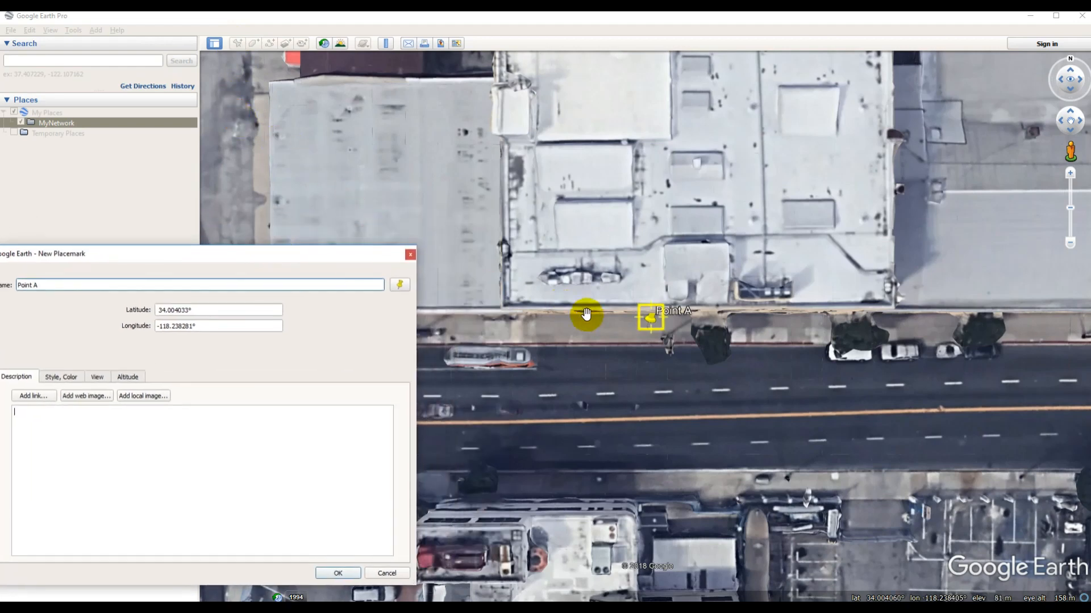
pyautogui.moveTo(648, 322); pyautogui.dragTo(619, 318)
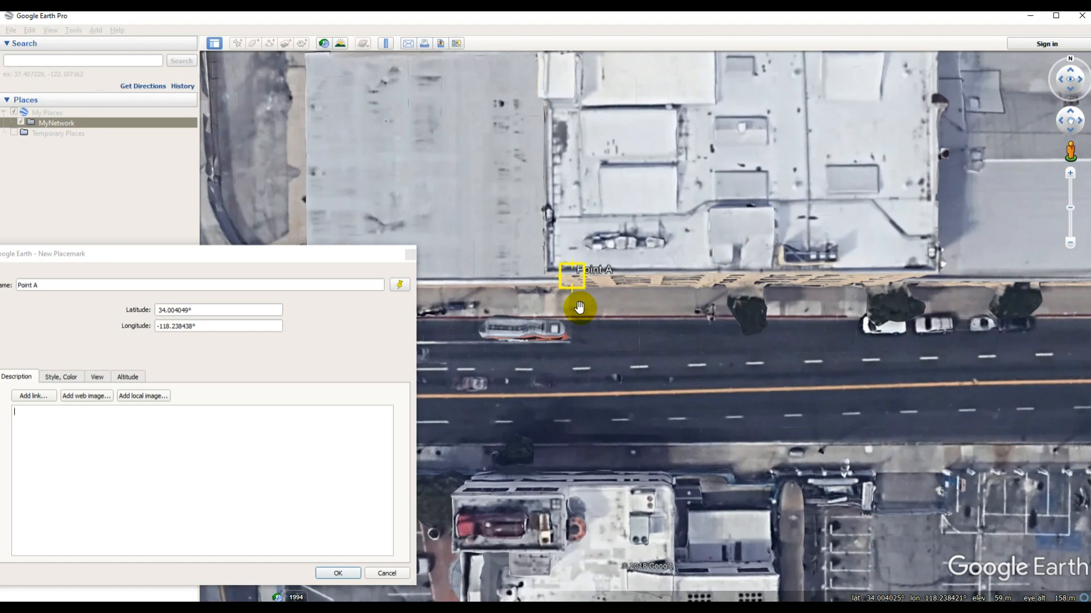
# Set Point A's altitude to 23 m relative to ground, check its rooftop position in 3D and save the placemark.
pyautogui.click(128, 377)
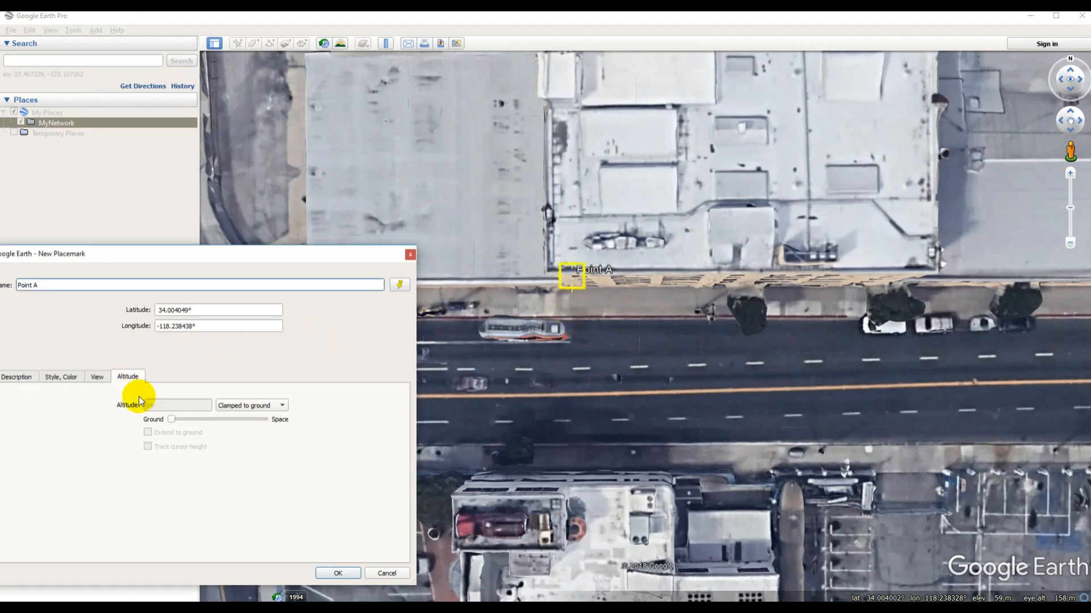
pyautogui.click(236, 405)
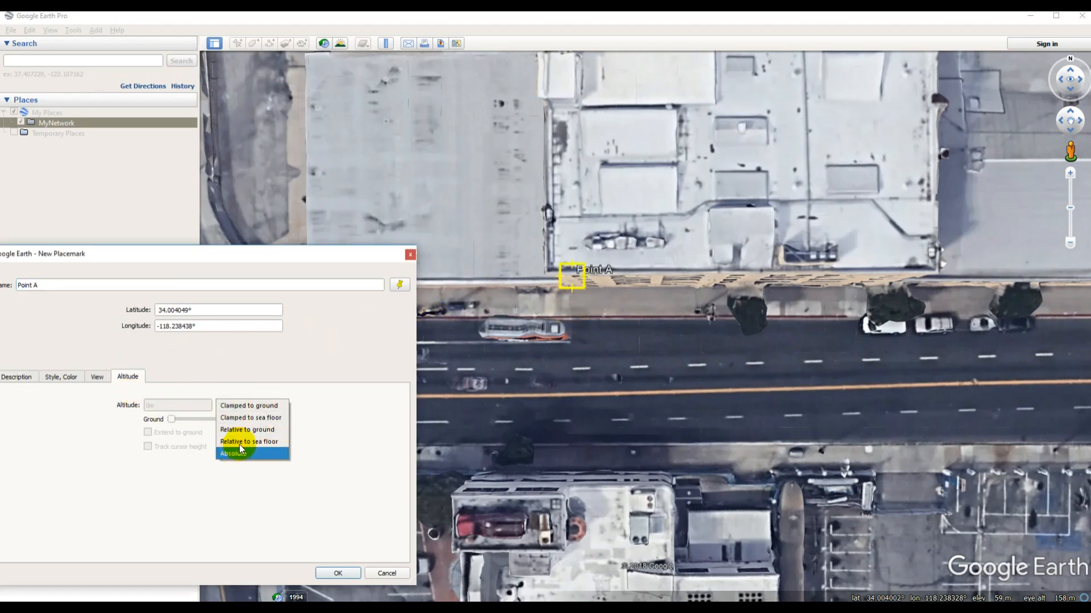
pyautogui.click(250, 433)
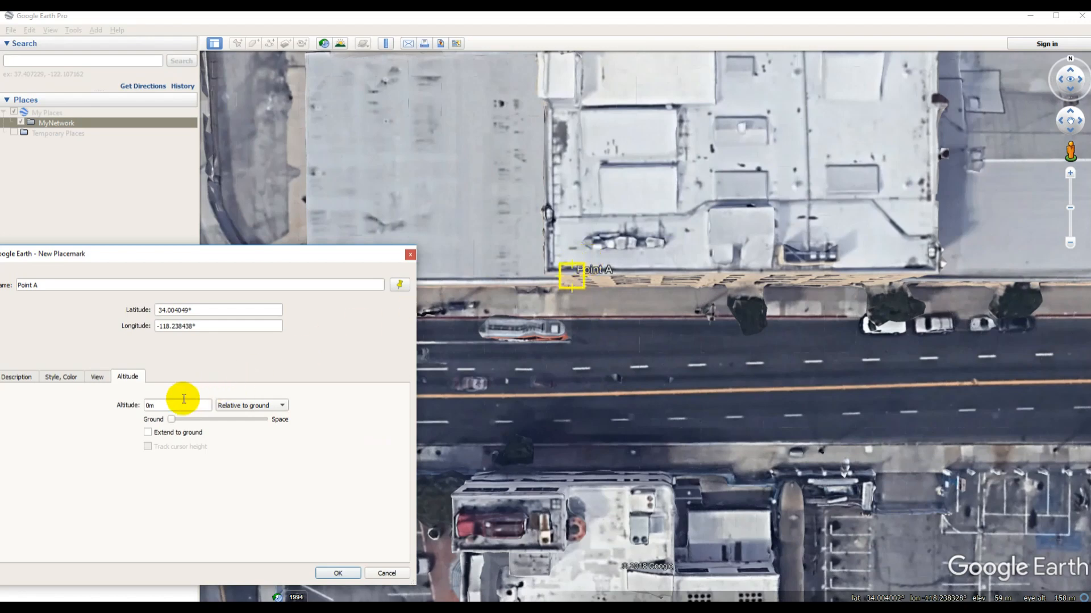
pyautogui.moveTo(168, 403); pyautogui.dragTo(142, 405)
pyautogui.write('23')
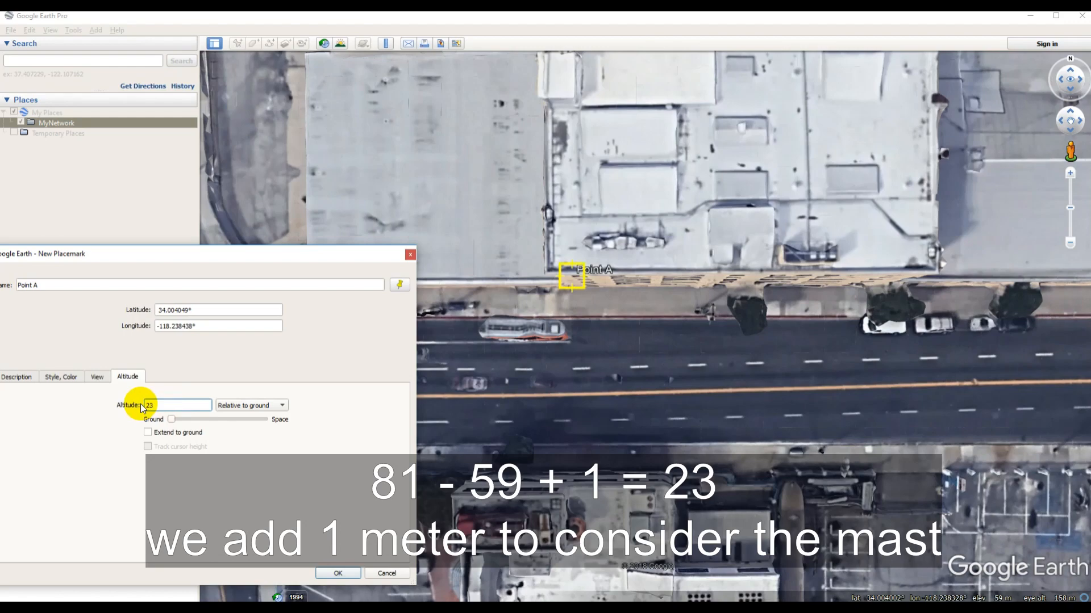
pyautogui.press('Tab')
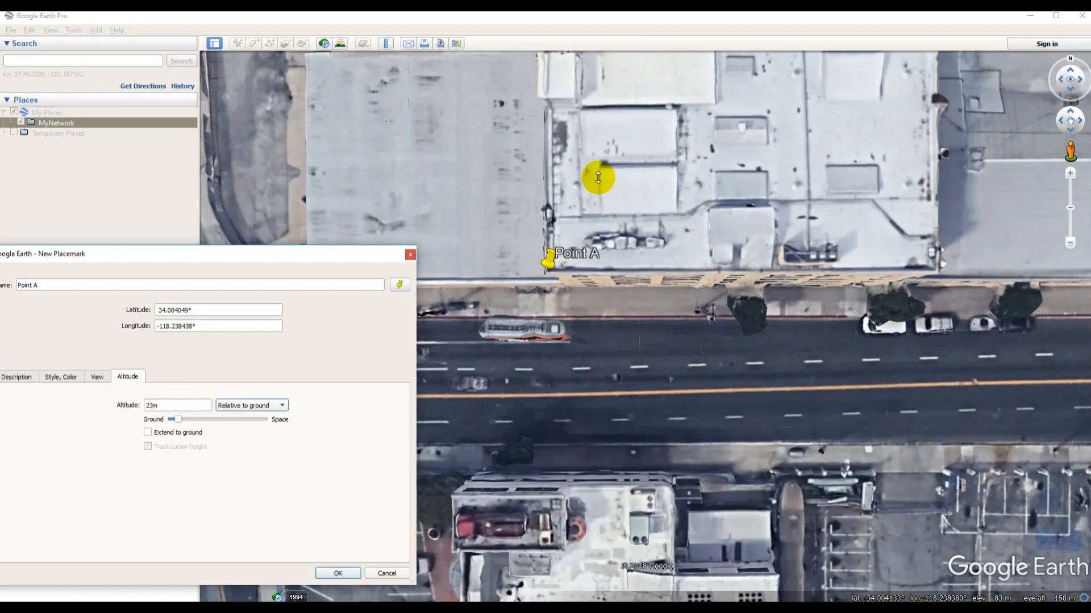
pyautogui.moveTo(596, 175); pyautogui.dragTo(628, 487, button='middle')
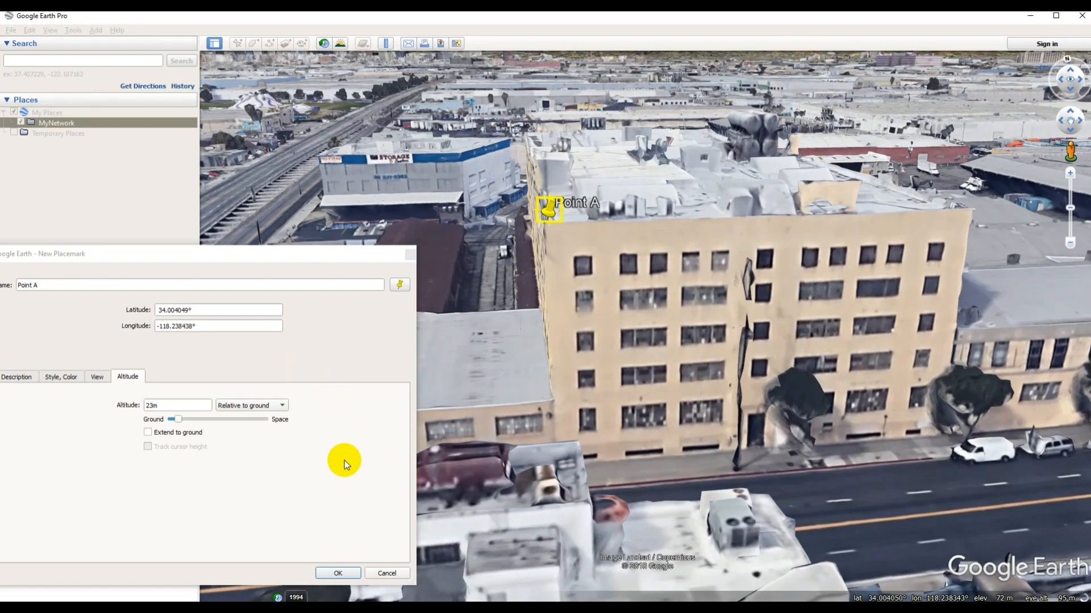
pyautogui.click(336, 574)
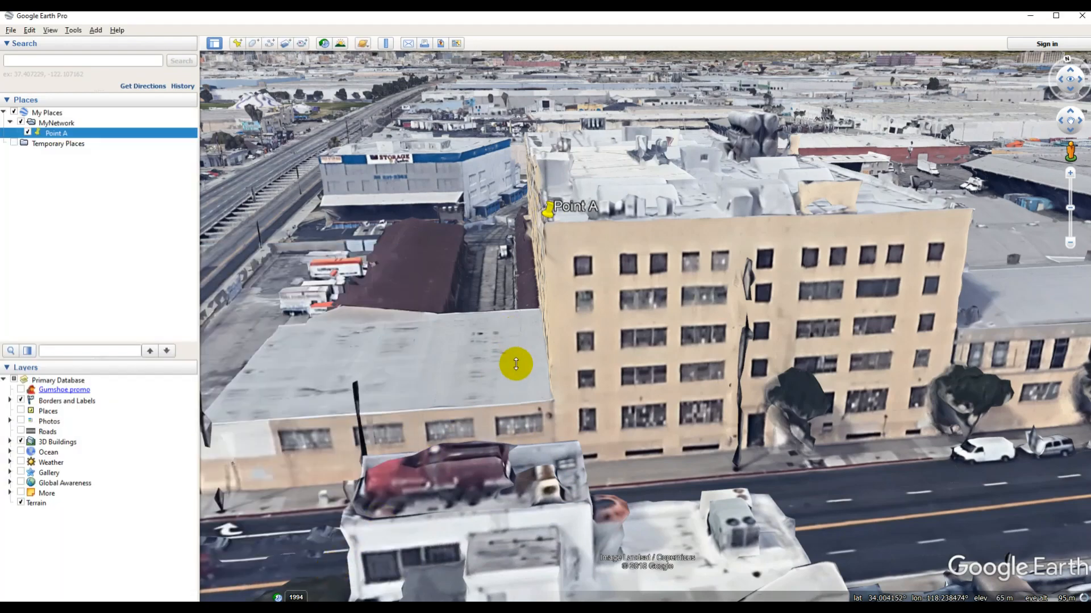
# Add a placemark named Point B and position it at the northwest corner of the grey-roofed warehouse across the street, south of Point A's building.
pyautogui.moveTo(516, 364); pyautogui.dragTo(480, 368, button='middle')
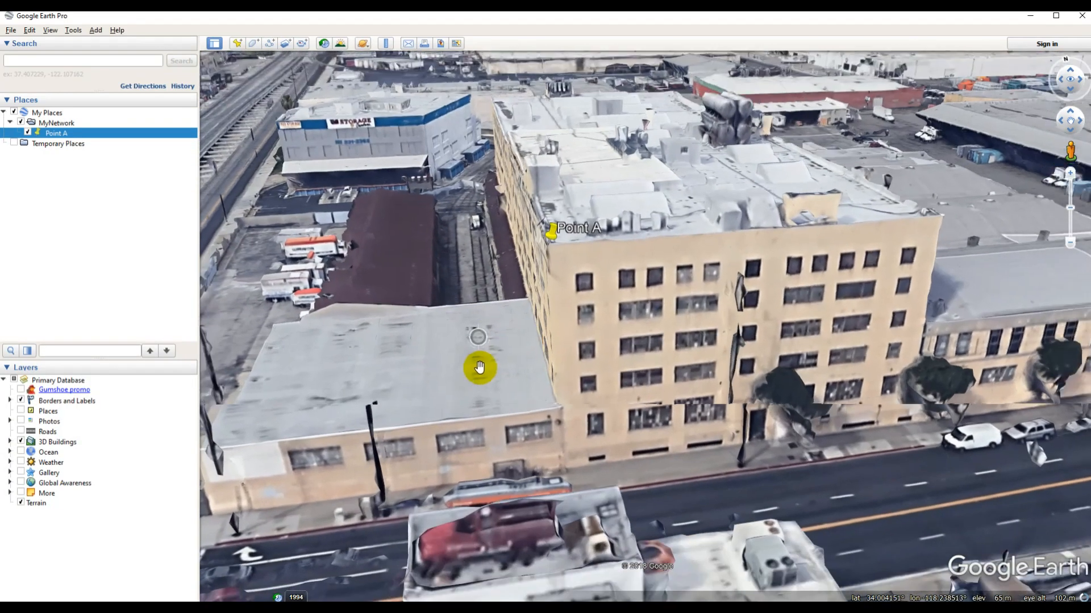
pyautogui.scroll(-3, 479, 367)
pyautogui.moveTo(448, 369); pyautogui.dragTo(512, 292)
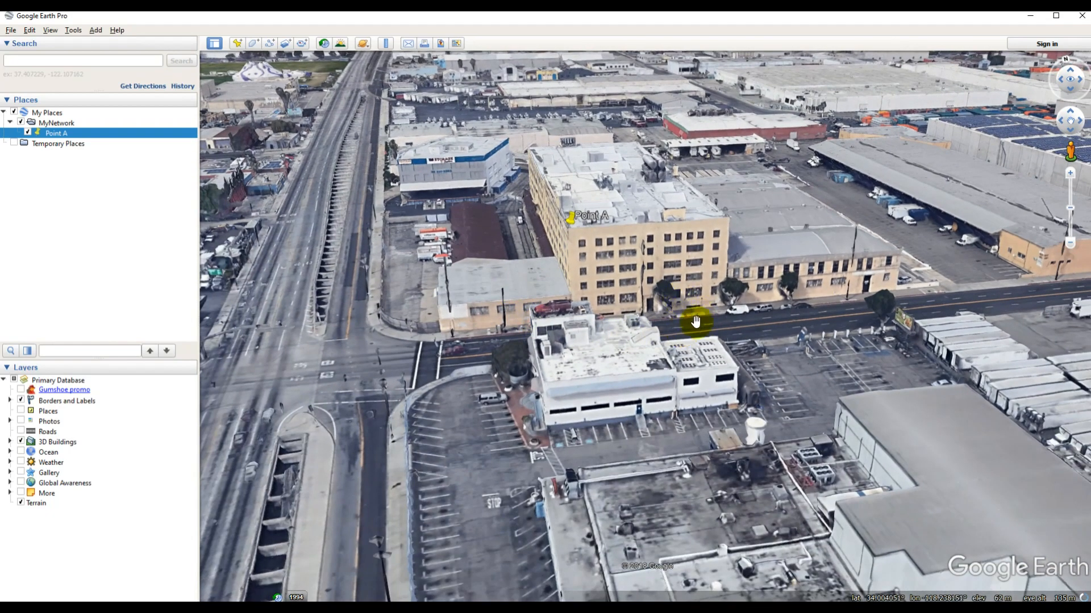
pyautogui.moveTo(774, 336); pyautogui.dragTo(616, 312)
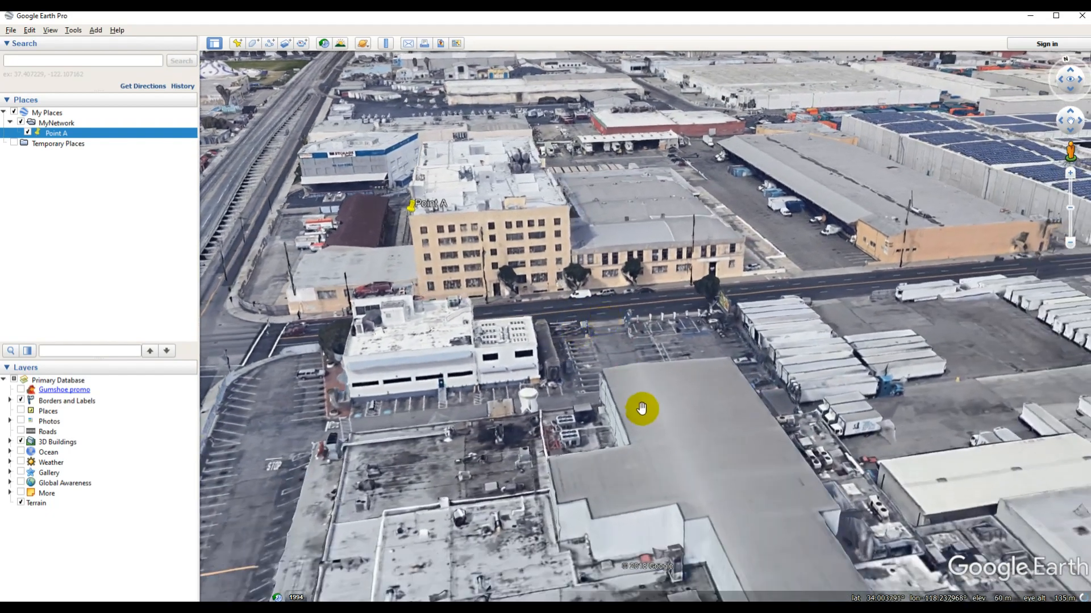
pyautogui.moveTo(642, 409); pyautogui.dragTo(767, 312, button='middle')
pyautogui.moveTo(546, 407); pyautogui.dragTo(623, 355)
pyautogui.press('r')
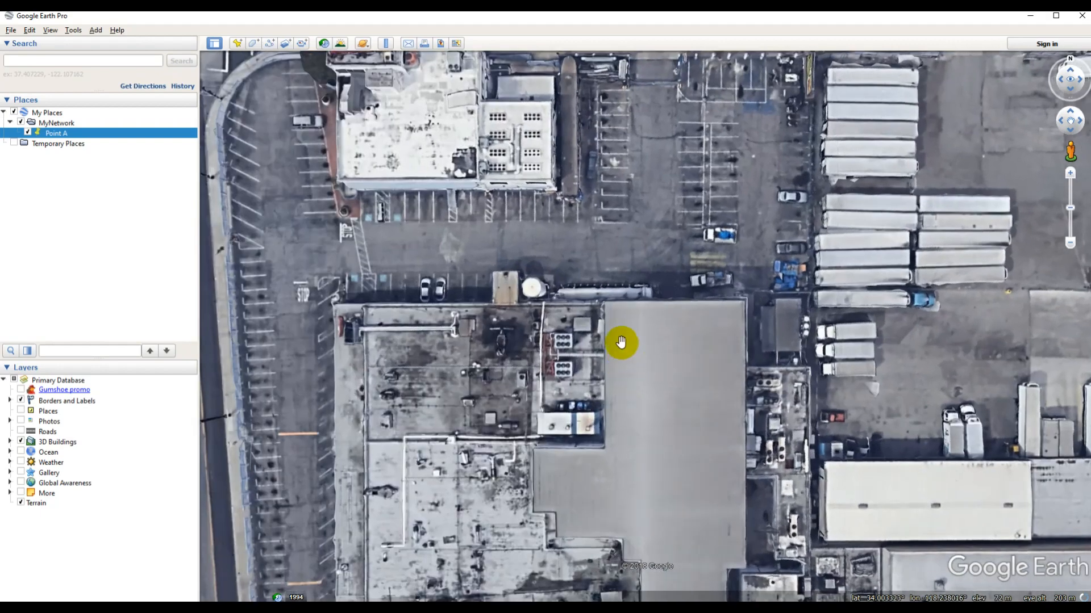
pyautogui.click(237, 45)
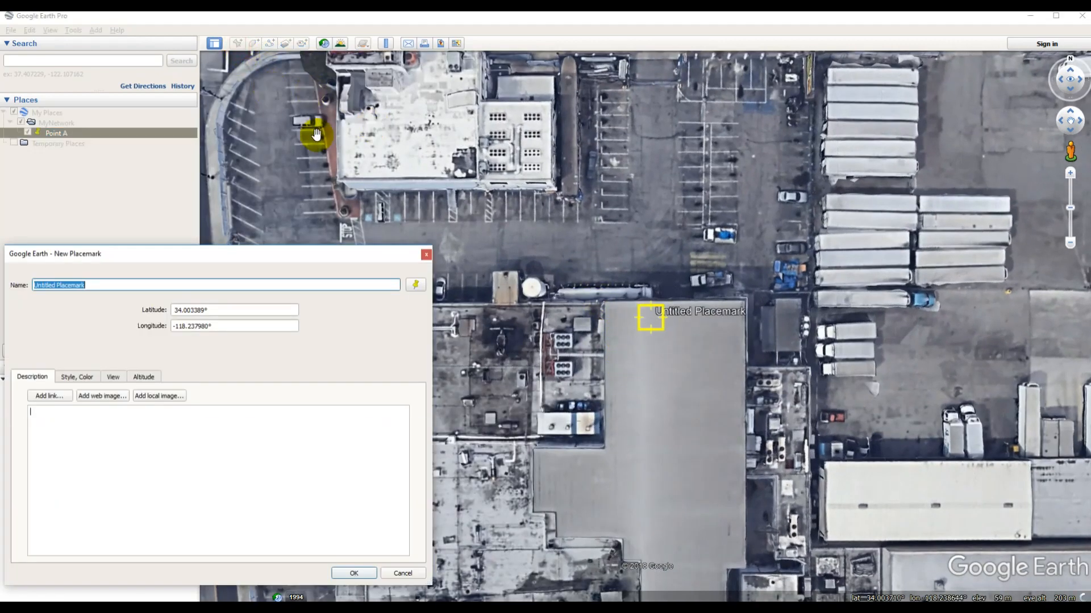
pyautogui.write('Poin')
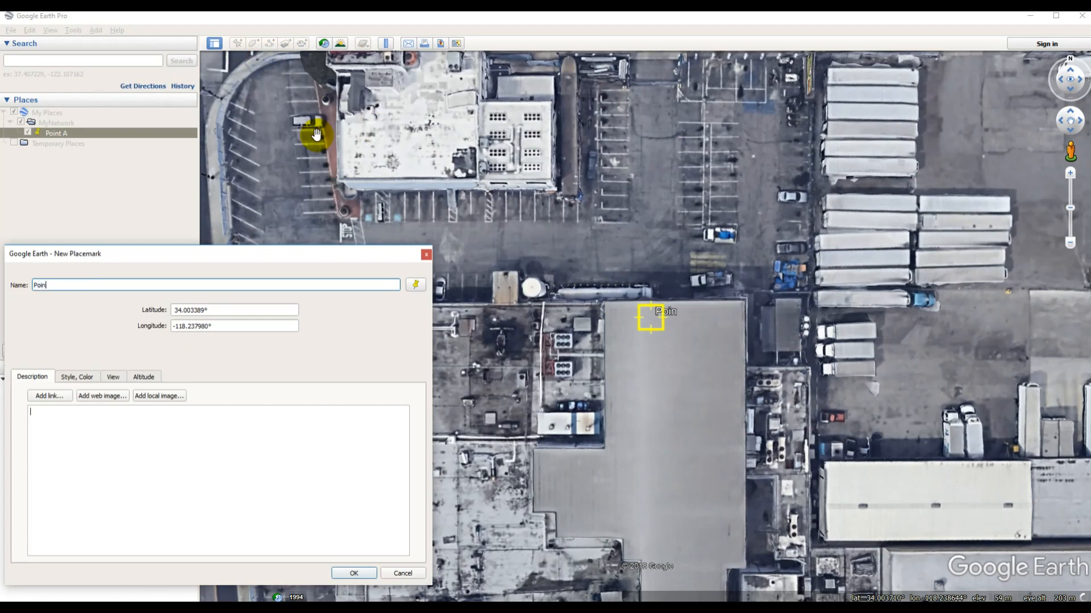
pyautogui.write('t B')
pyautogui.moveTo(647, 321); pyautogui.dragTo(604, 321)
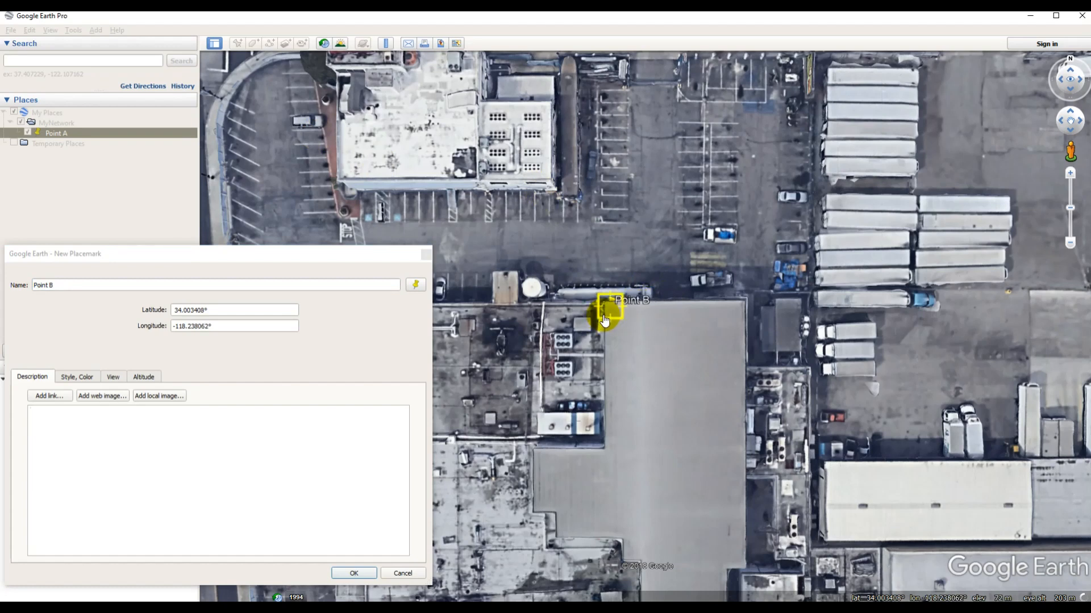
# Set Point B's altitude to 14 m relative to ground.
pyautogui.click(144, 377)
pyautogui.click(245, 405)
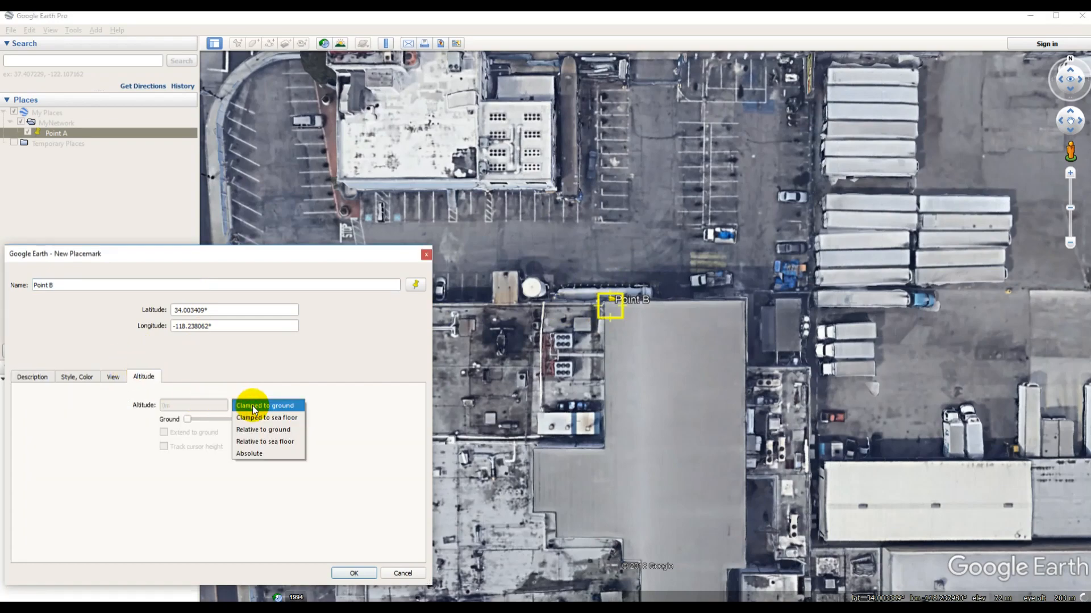
pyautogui.click(261, 430)
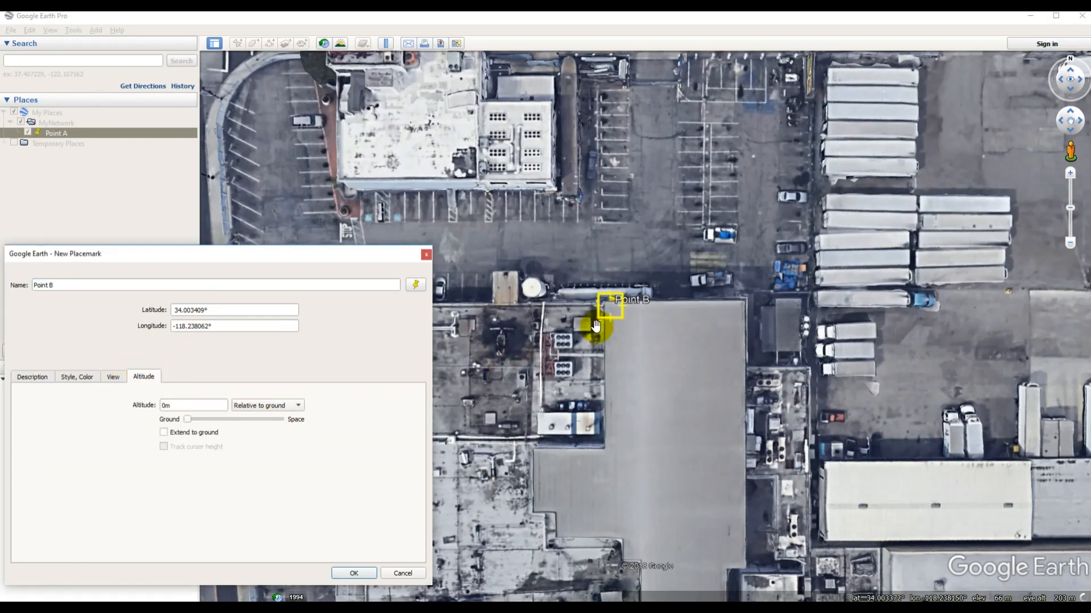
pyautogui.scroll(1, 596, 325)
pyautogui.scroll(2, 618, 310)
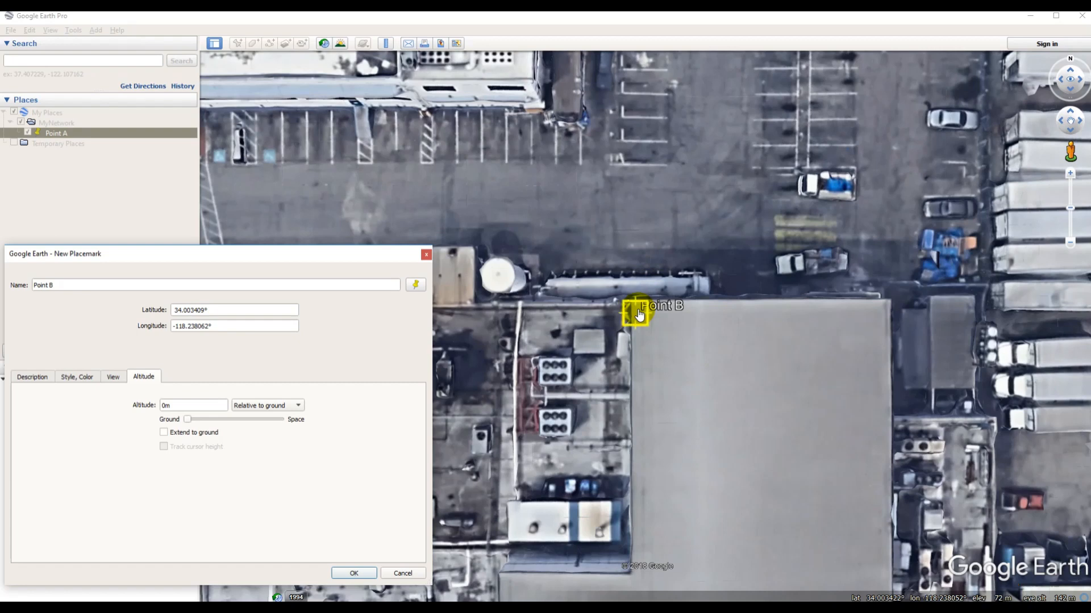
pyautogui.moveTo(200, 405); pyautogui.dragTo(167, 403)
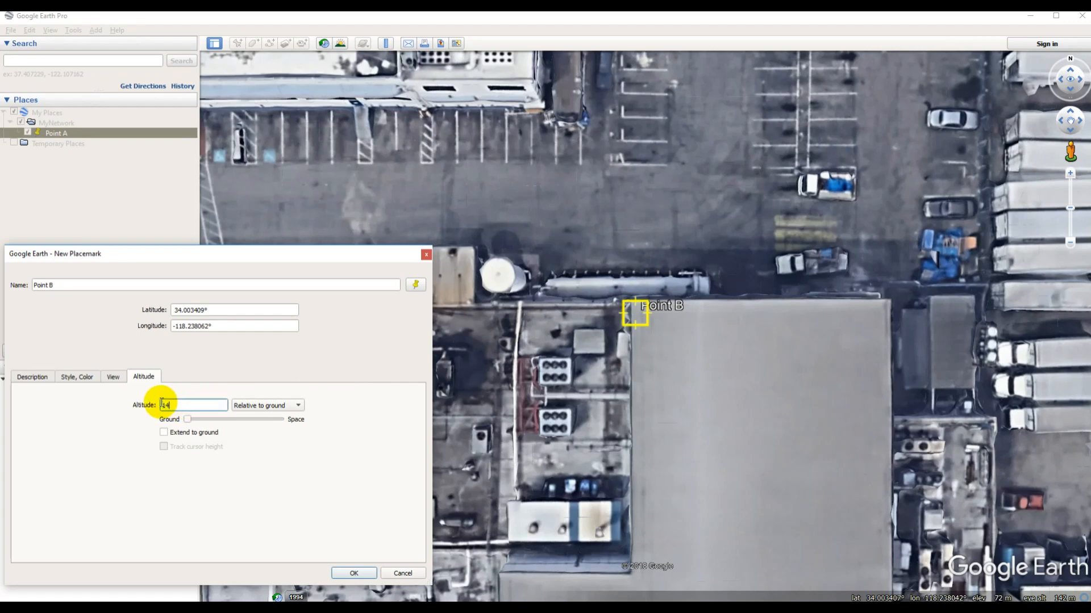
pyautogui.press('Tab')
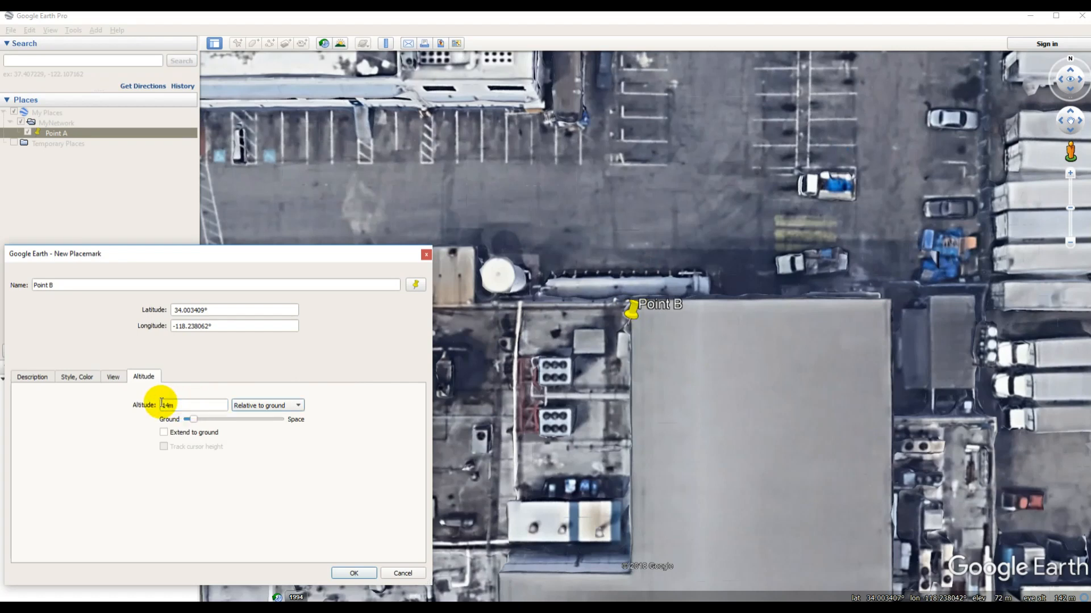
# Fine-tune Point B onto the warehouse roof's northwest corner at latitude 34.003419°, longitude -118.238054°.
pyautogui.moveTo(589, 239); pyautogui.dragTo(932, 182, button='middle')
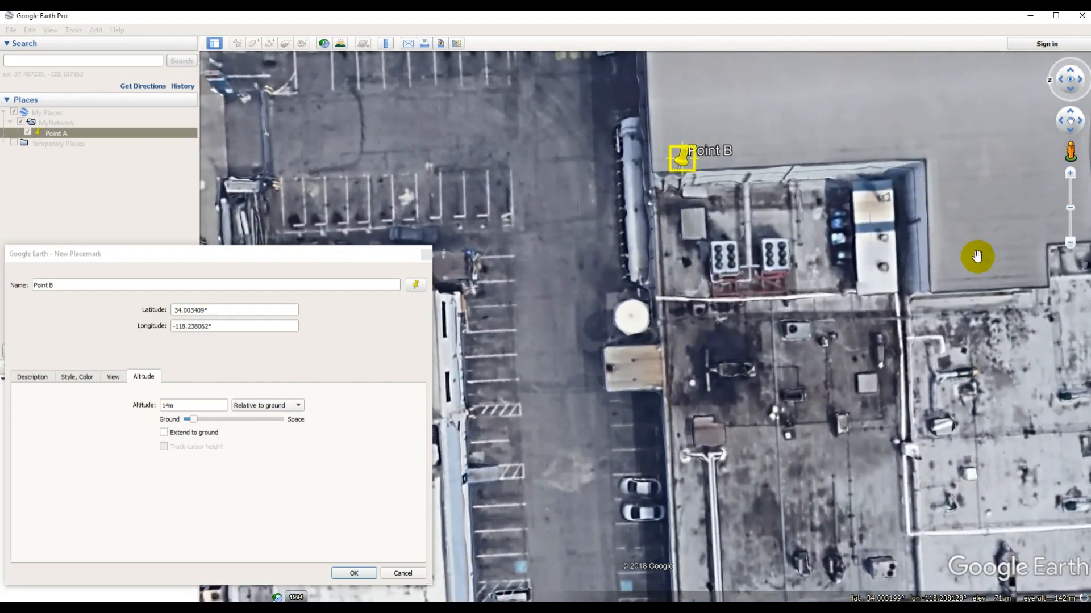
pyautogui.press('n')
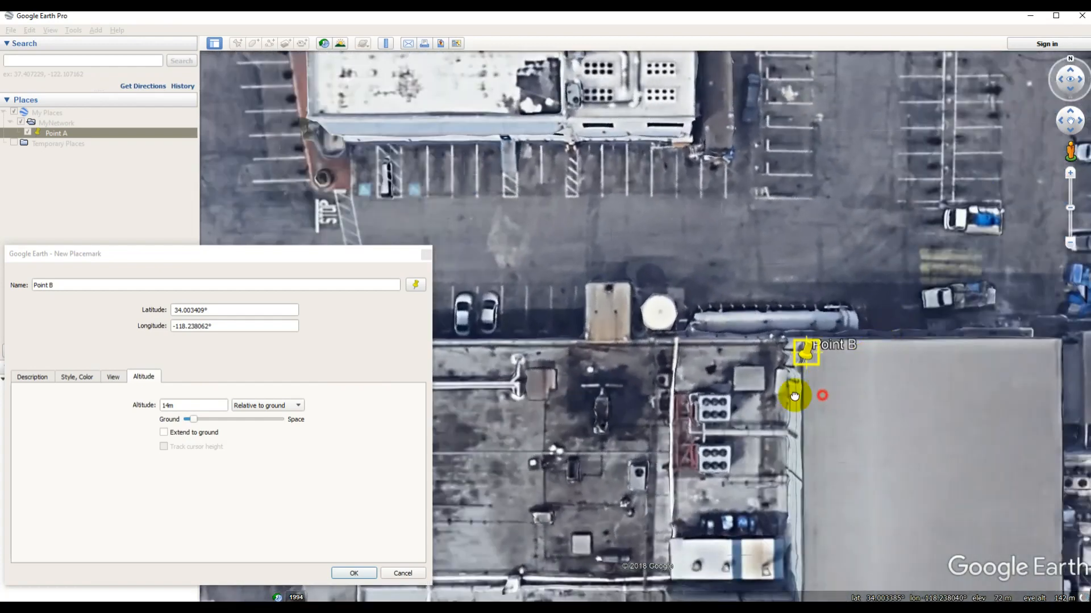
pyautogui.moveTo(796, 392); pyautogui.dragTo(677, 377)
pyautogui.scroll(3, 668, 364)
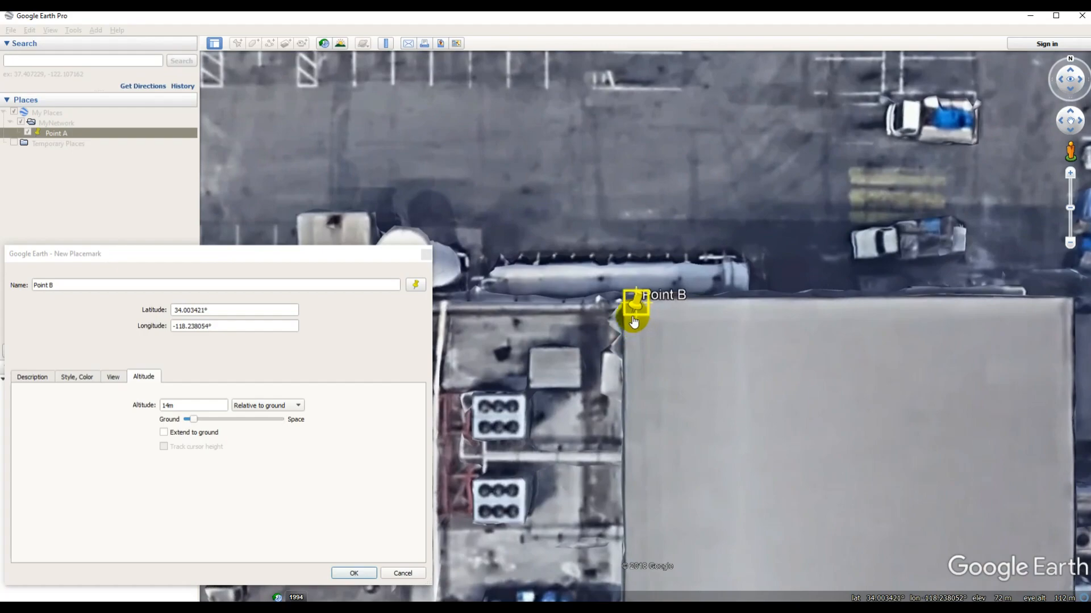
pyautogui.scroll(-3, 609, 355)
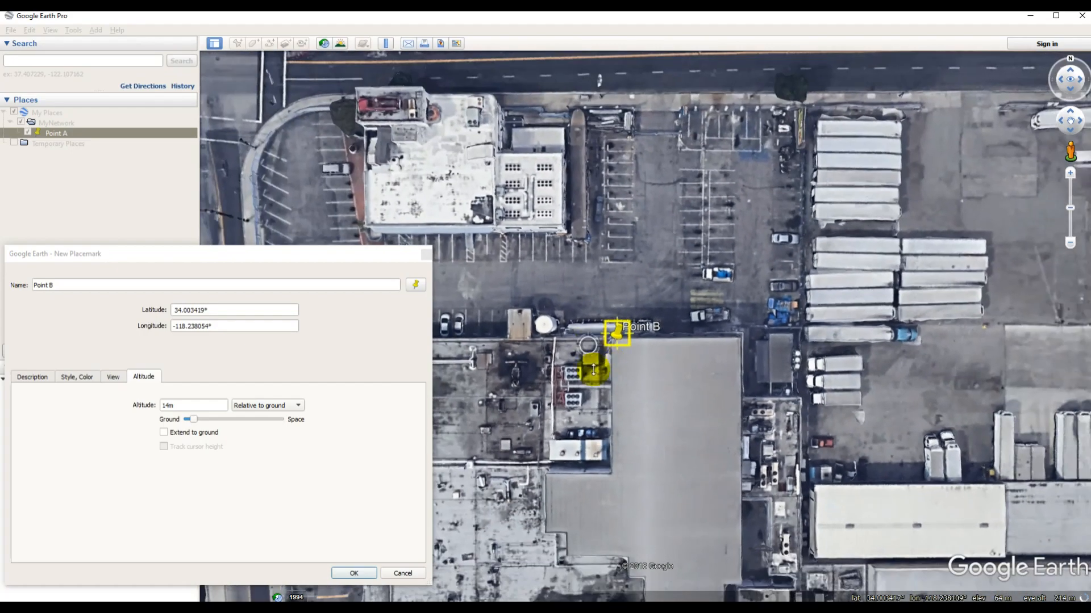
# Check Point B's rooftop position in a tilted 3D view and save the placemark.
pyautogui.moveTo(593, 371); pyautogui.dragTo(604, 530, button='middle')
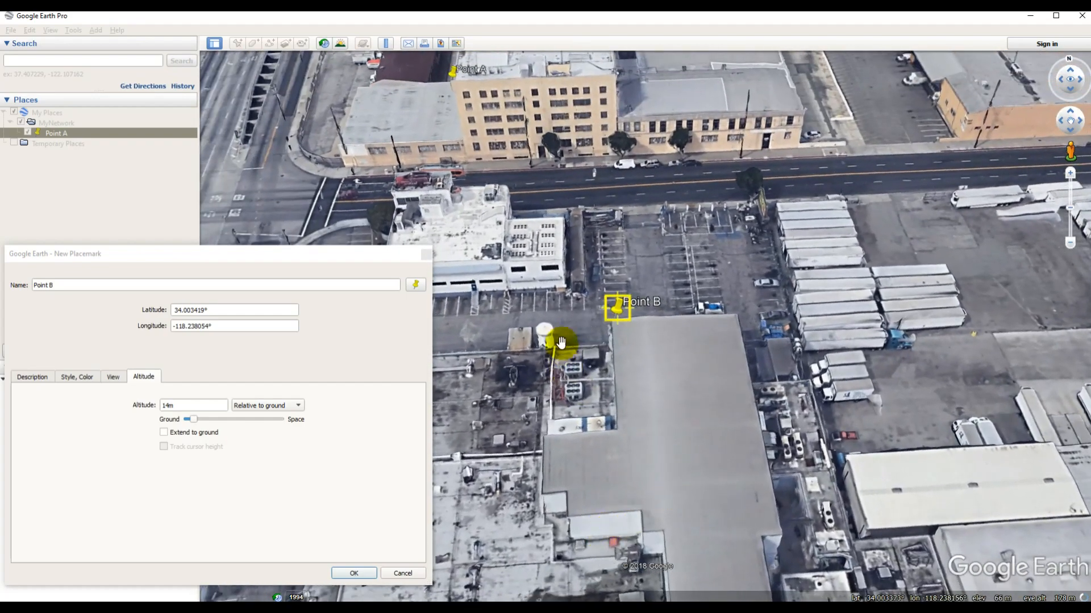
pyautogui.moveTo(562, 343); pyautogui.dragTo(571, 423)
pyautogui.scroll(3, 572, 423)
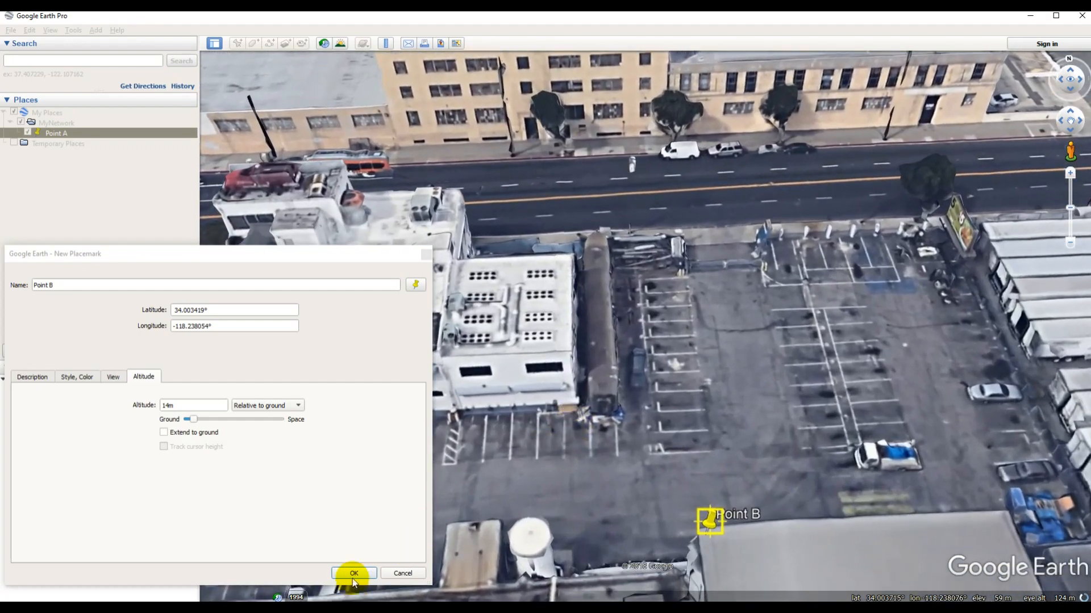
pyautogui.click(353, 573)
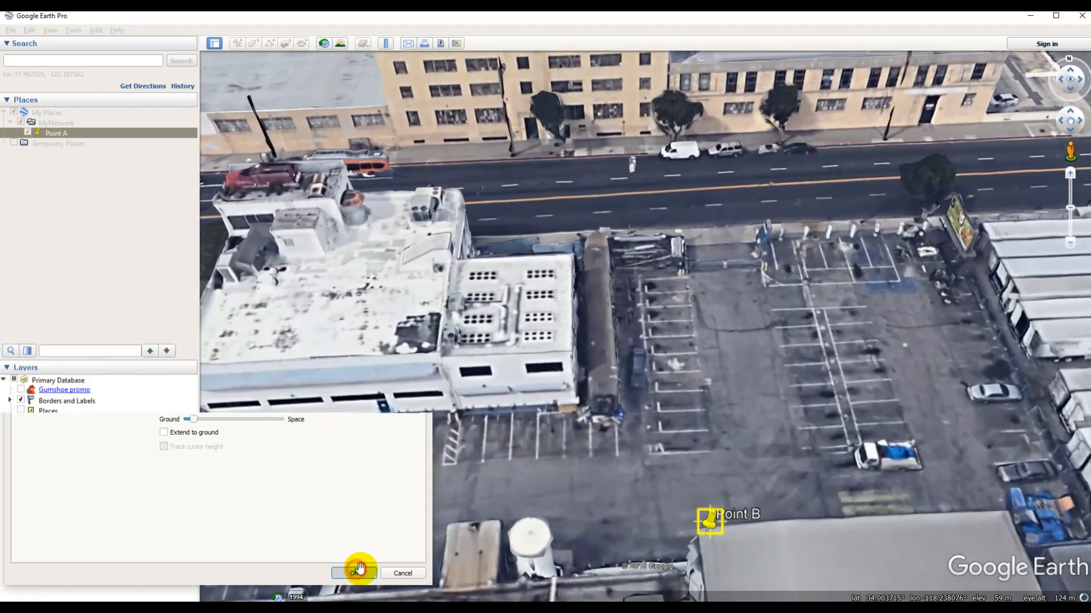
# Add a placemark named Point C beside the white-roofed building between Point A and Point B, viewed from straight above.
pyautogui.scroll(2, 593, 426)
pyautogui.moveTo(570, 495); pyautogui.dragTo(547, 269, button='middle')
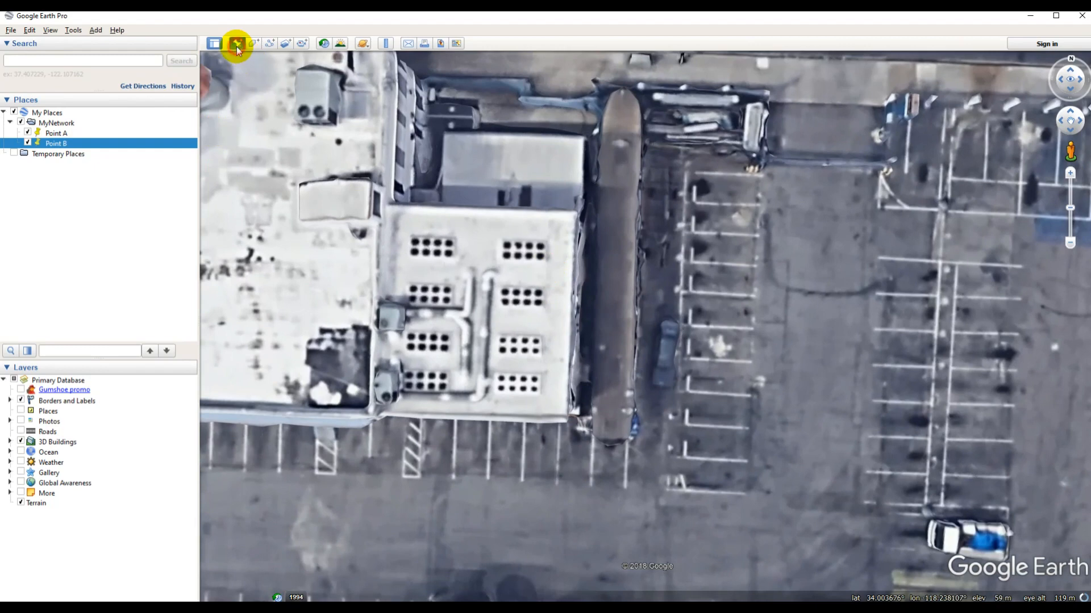
pyautogui.click(236, 46)
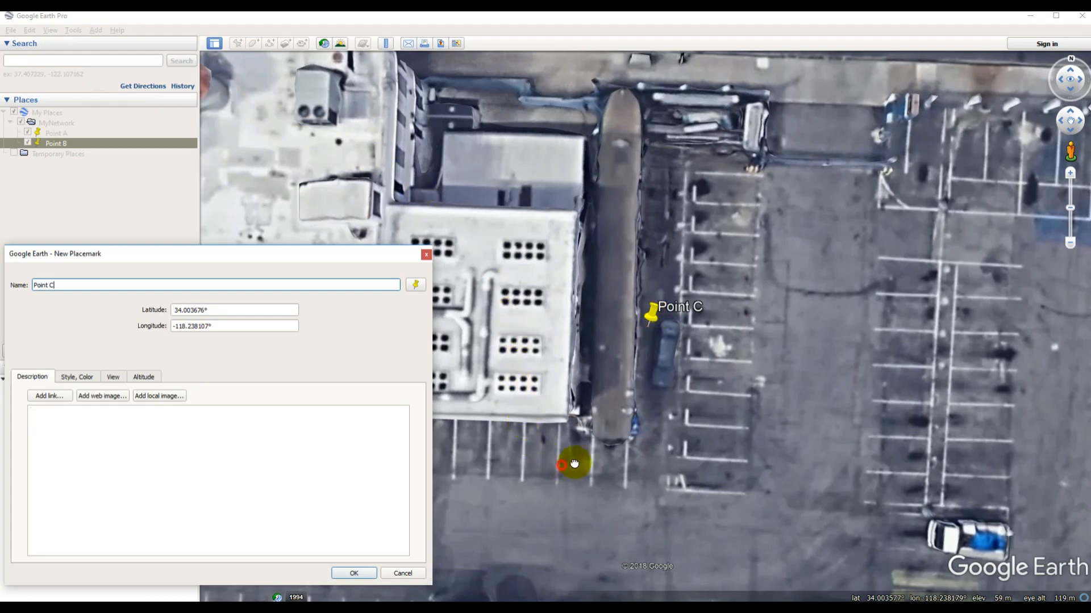
pyautogui.moveTo(571, 458); pyautogui.dragTo(642, 457)
# Set Point C's altitude to 9 m relative to ground.
pyautogui.click(144, 376)
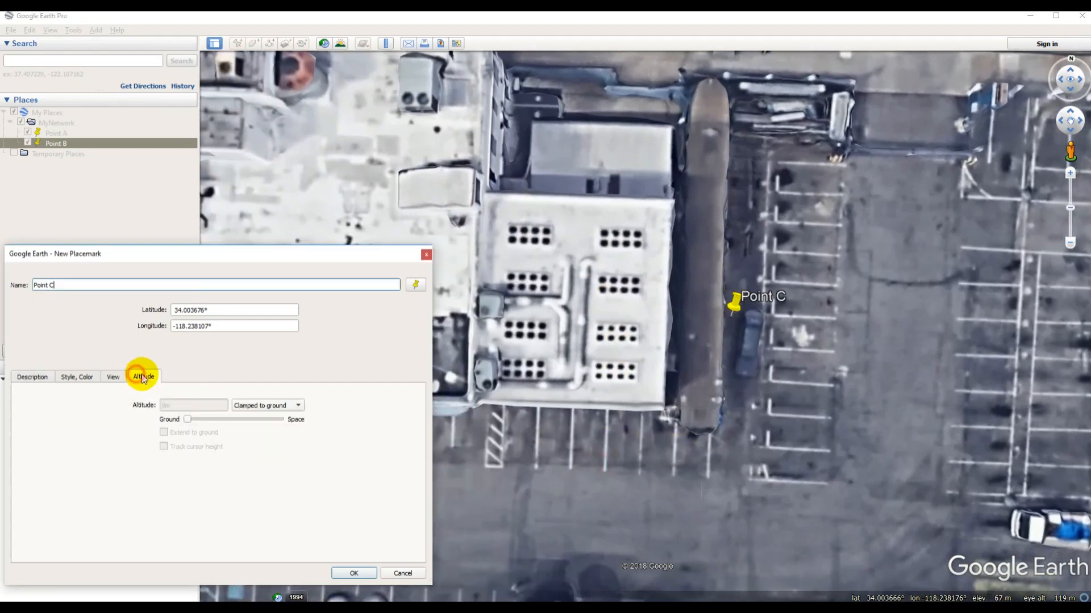
pyautogui.click(239, 406)
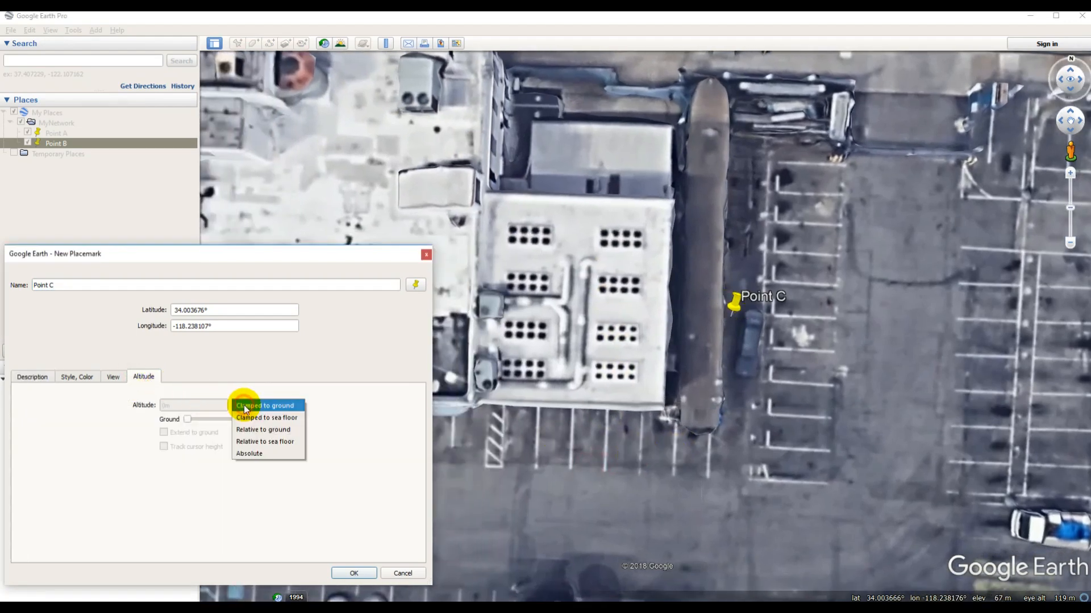
pyautogui.click(257, 430)
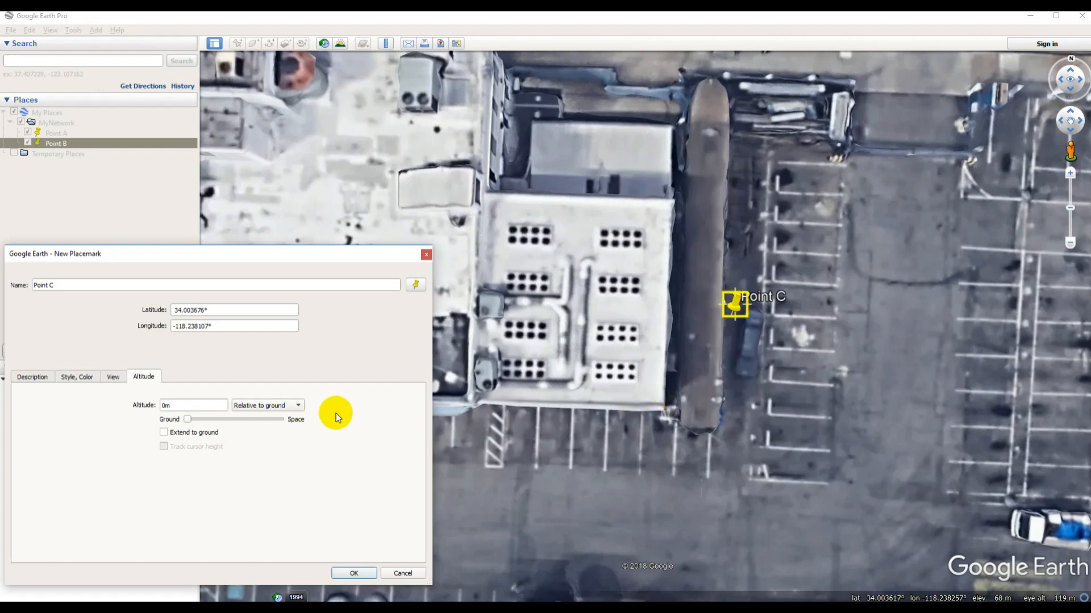
pyautogui.moveTo(205, 409); pyautogui.dragTo(159, 406)
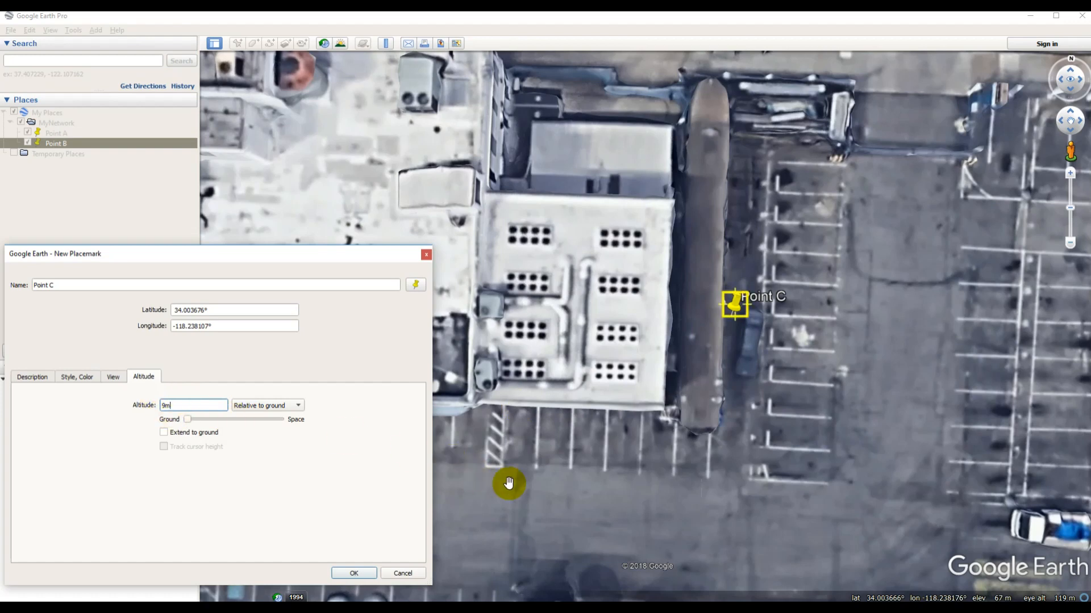
pyautogui.press('Tab')
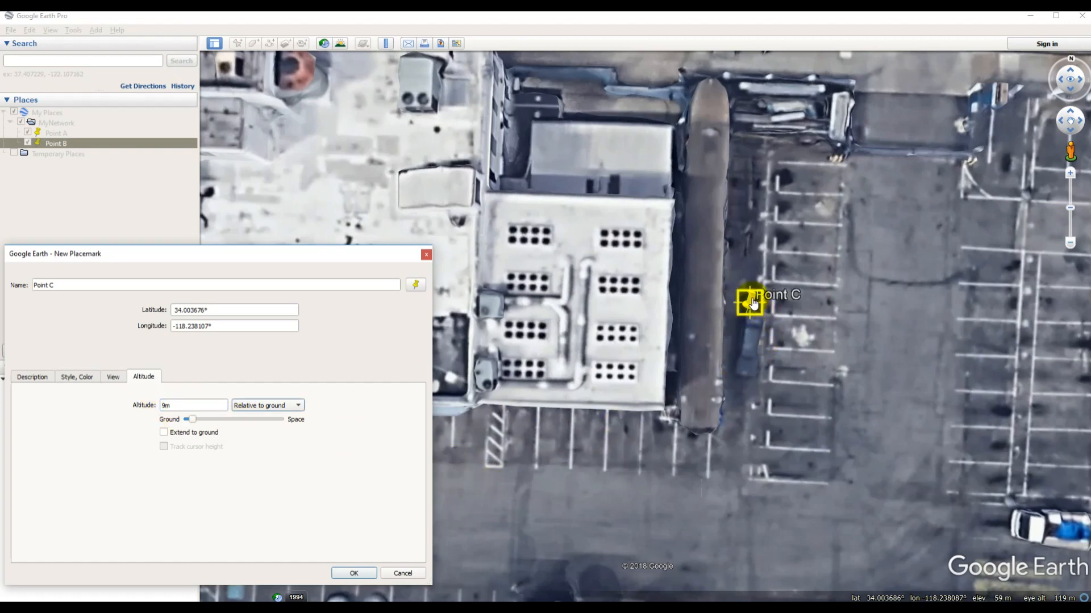
# Move Point C to the white-roofed building's southeast corner at latitude 34.003619°, longitude -118.238170°.
pyautogui.moveTo(750, 310); pyautogui.dragTo(654, 411)
pyautogui.scroll(2, 684, 429)
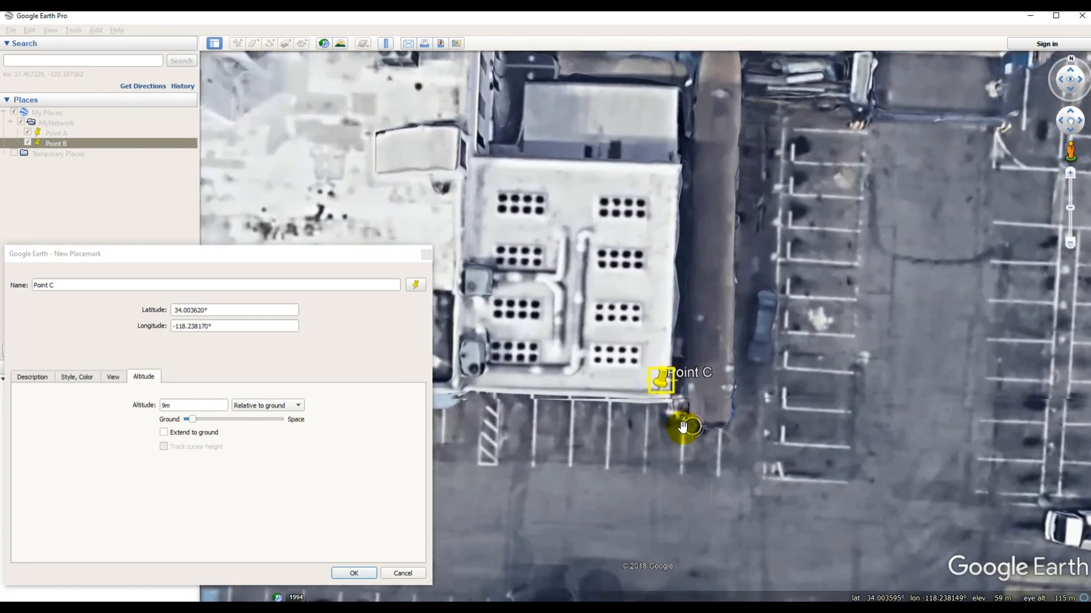
pyautogui.moveTo(699, 473); pyautogui.dragTo(713, 430, button='middle')
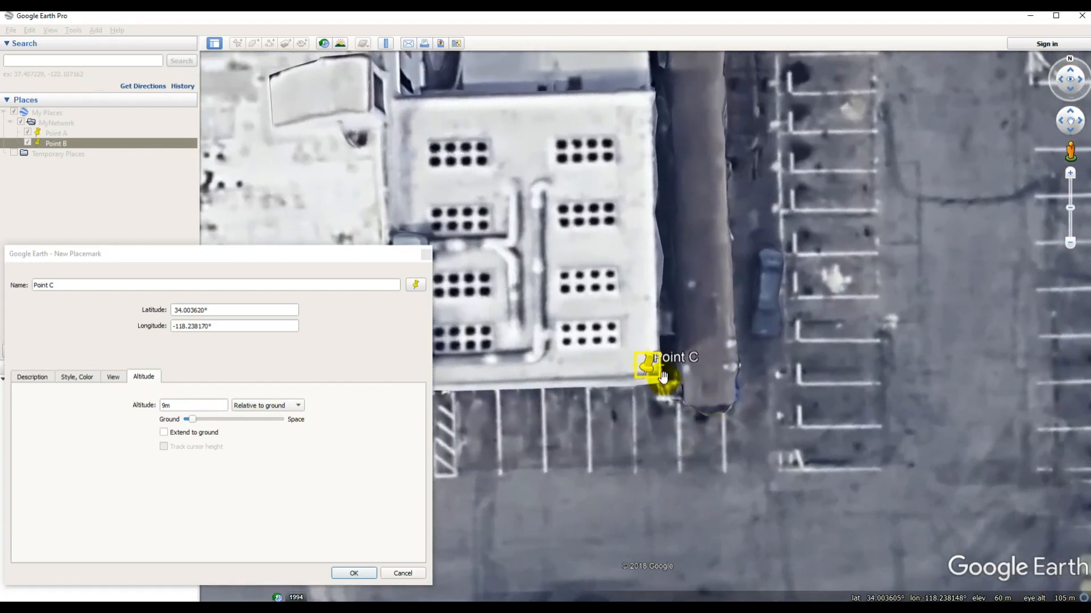
pyautogui.moveTo(646, 366); pyautogui.dragTo(644, 391)
# Check Point C's rooftop position in 3D against Points A and B from several angles and save the placemark.
pyautogui.scroll(-5, 645, 390)
pyautogui.moveTo(760, 291); pyautogui.dragTo(537, 561, button='middle')
pyautogui.scroll(-3, 691, 395)
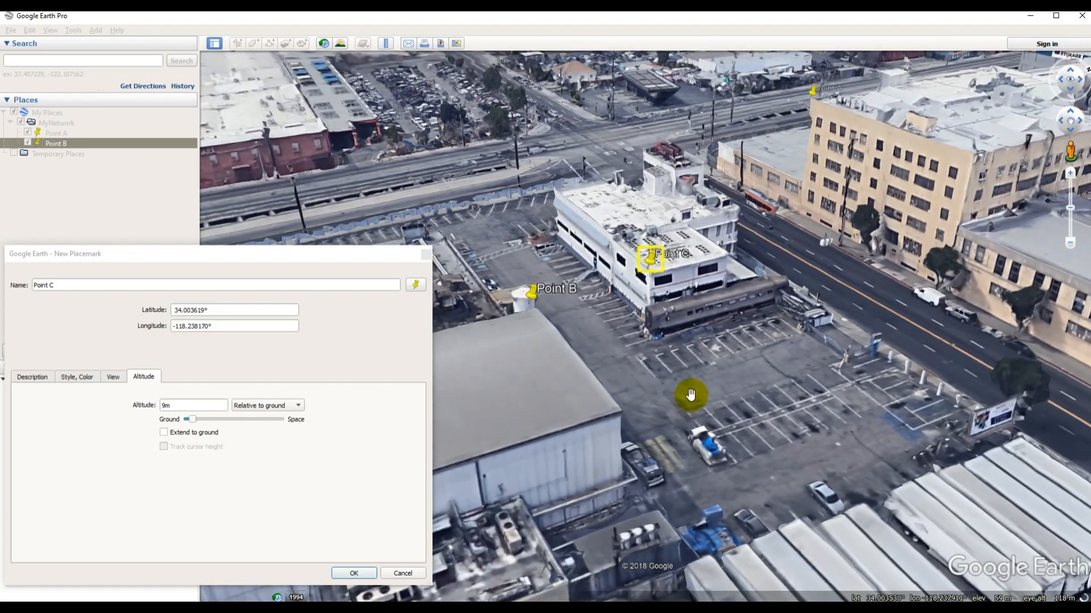
pyautogui.moveTo(690, 395); pyautogui.dragTo(751, 329, button='middle')
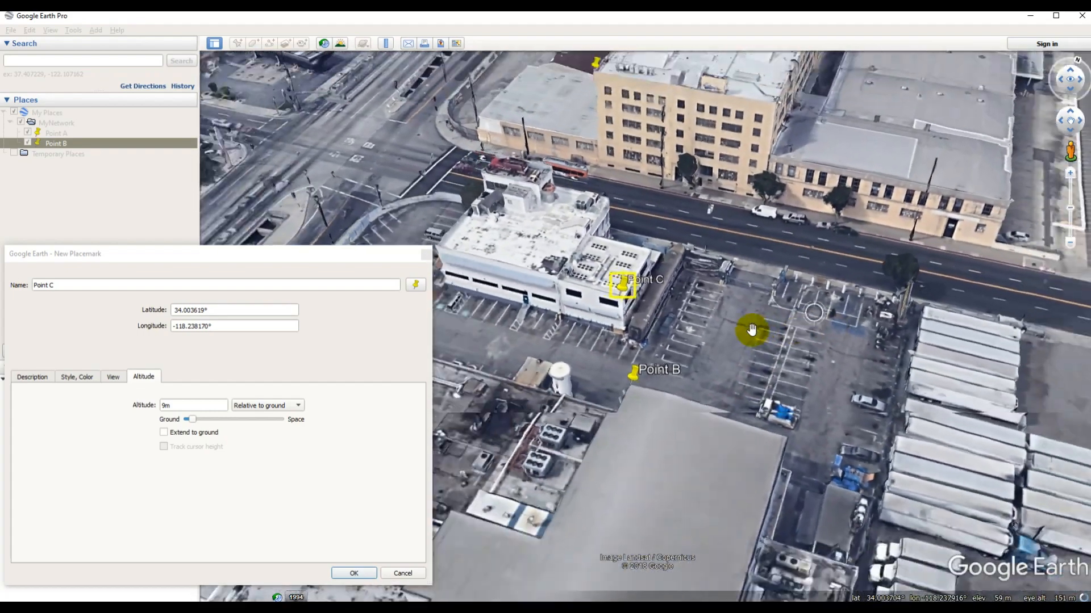
pyautogui.scroll(-2, 751, 329)
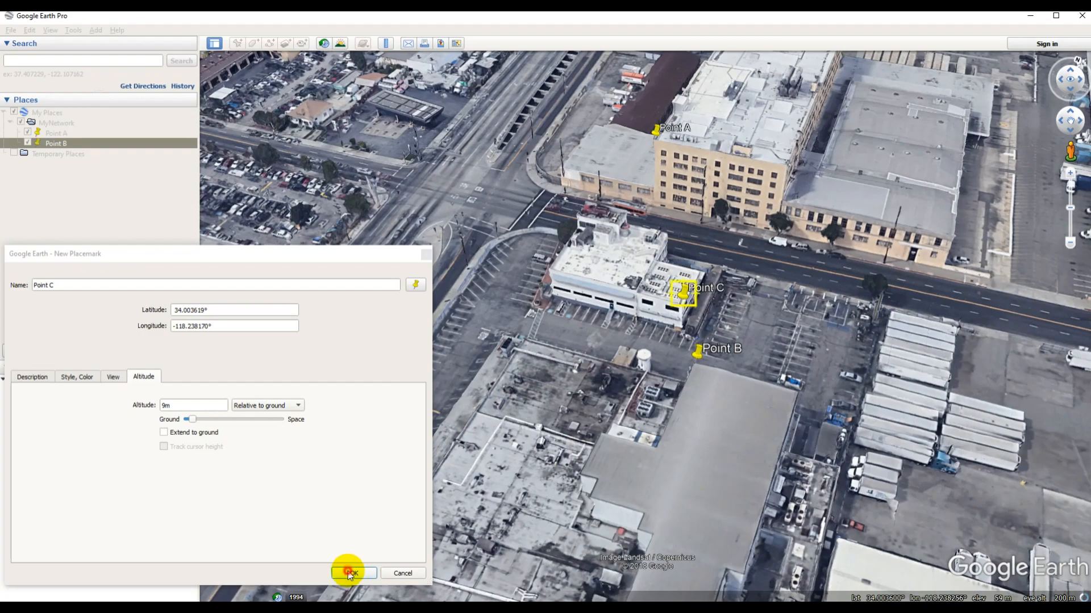
pyautogui.click(350, 570)
# Draw a four-cornered polygon named Poly along the streets bounding the residential blocks southwest of the three placemarks, viewed from straight above.
pyautogui.scroll(-3, 634, 367)
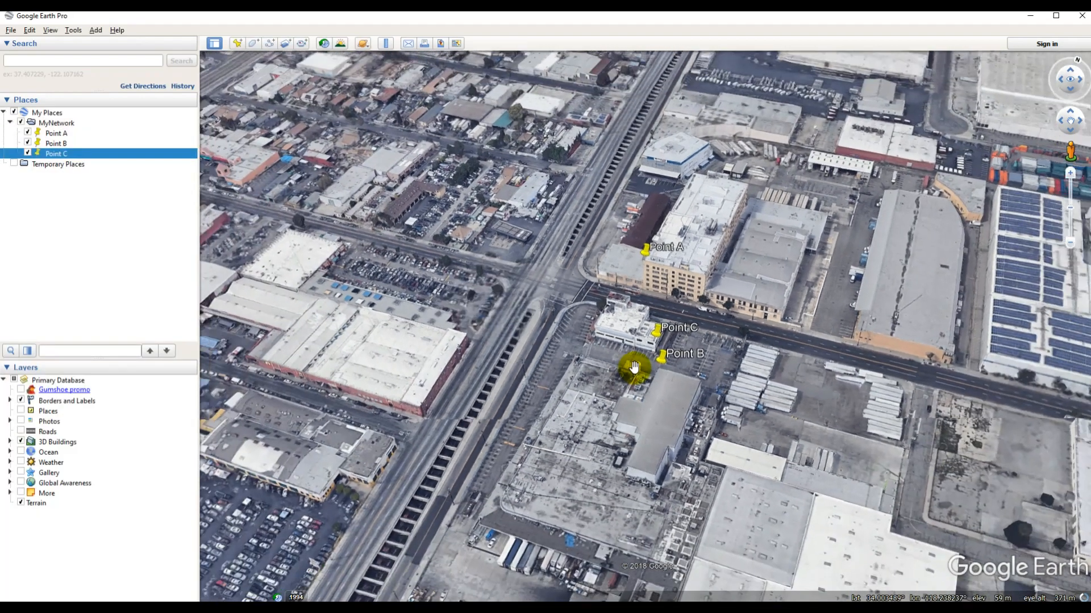
pyautogui.scroll(-3, 634, 368)
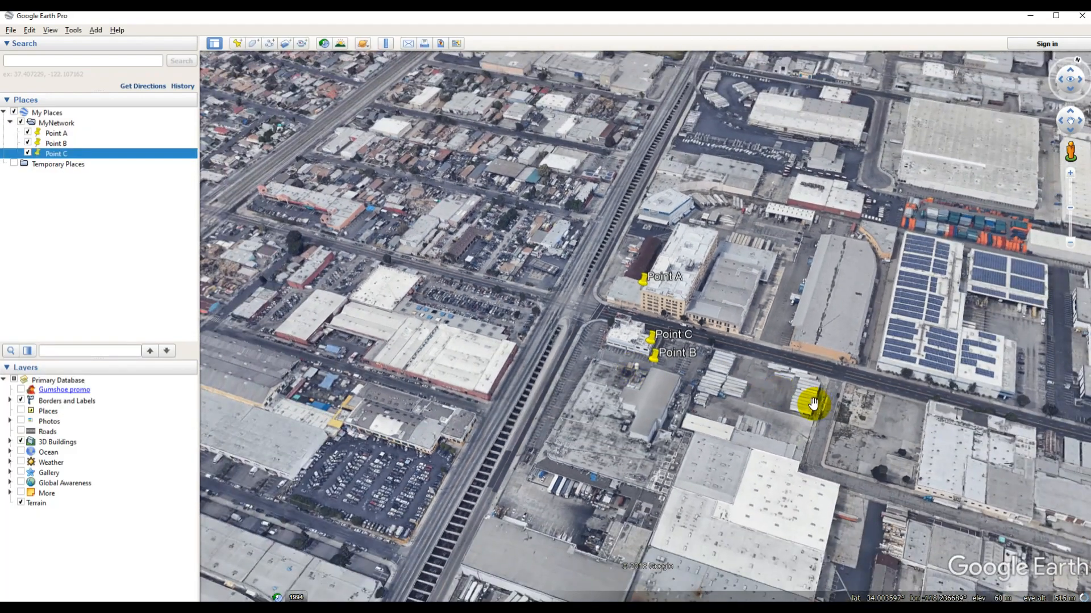
pyautogui.moveTo(791, 402); pyautogui.dragTo(877, 195, button='middle')
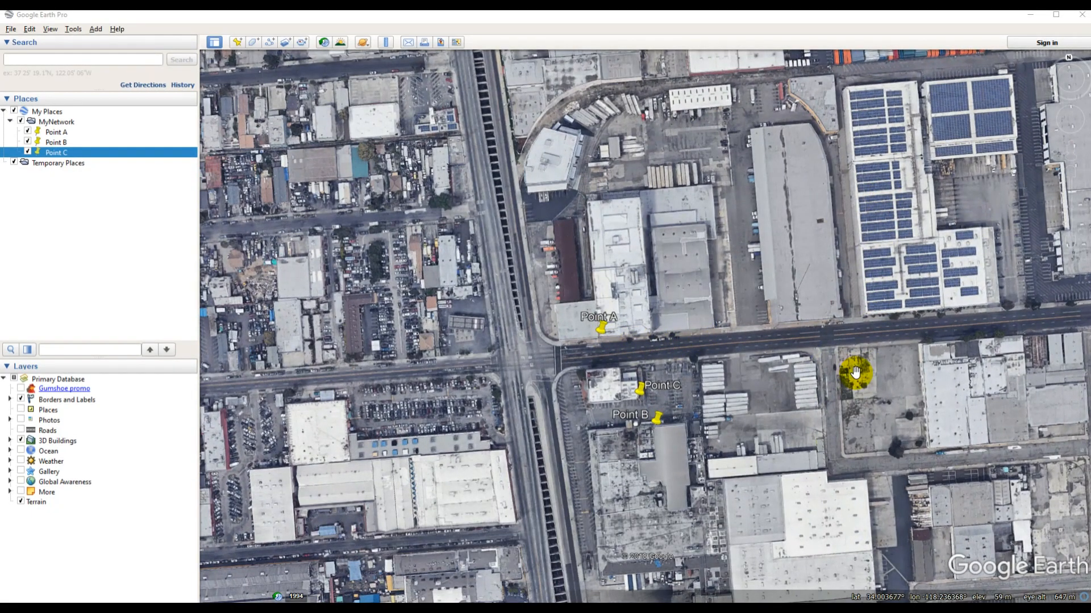
pyautogui.scroll(-5, 856, 373)
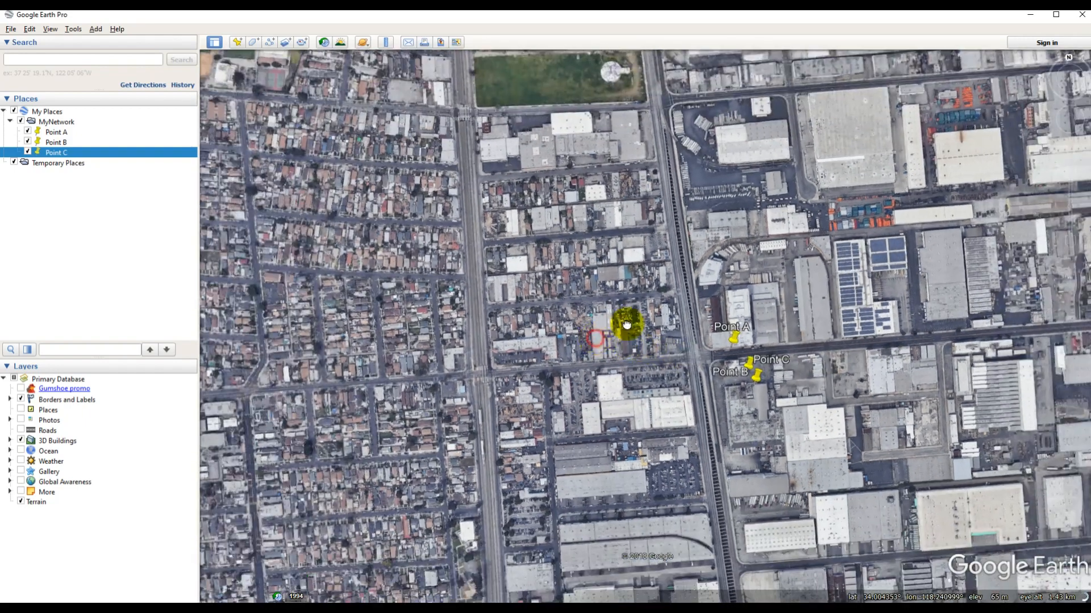
pyautogui.moveTo(628, 323); pyautogui.dragTo(742, 167)
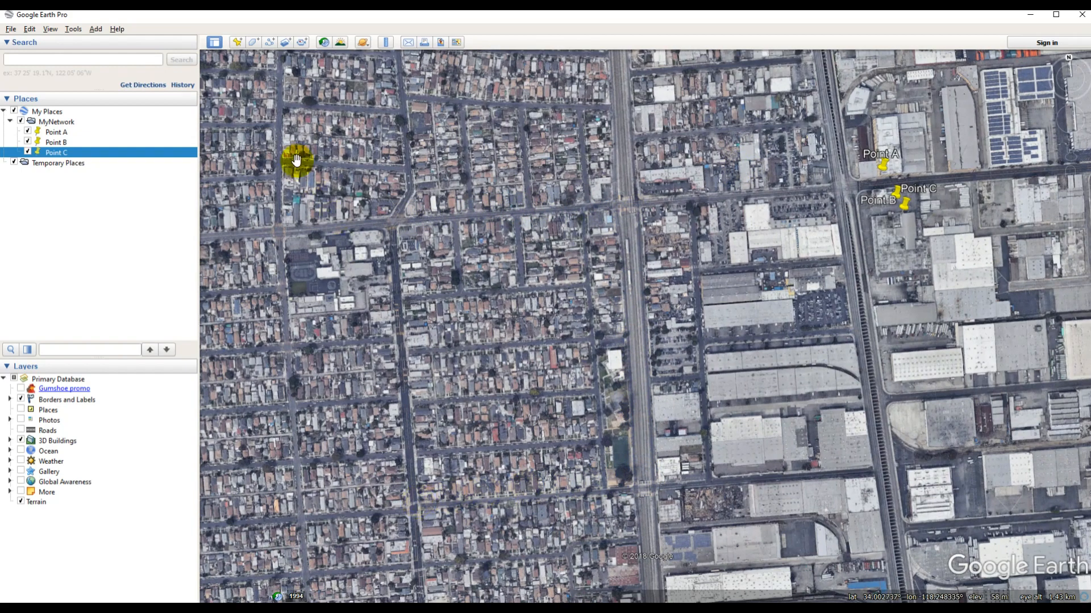
pyautogui.click(252, 43)
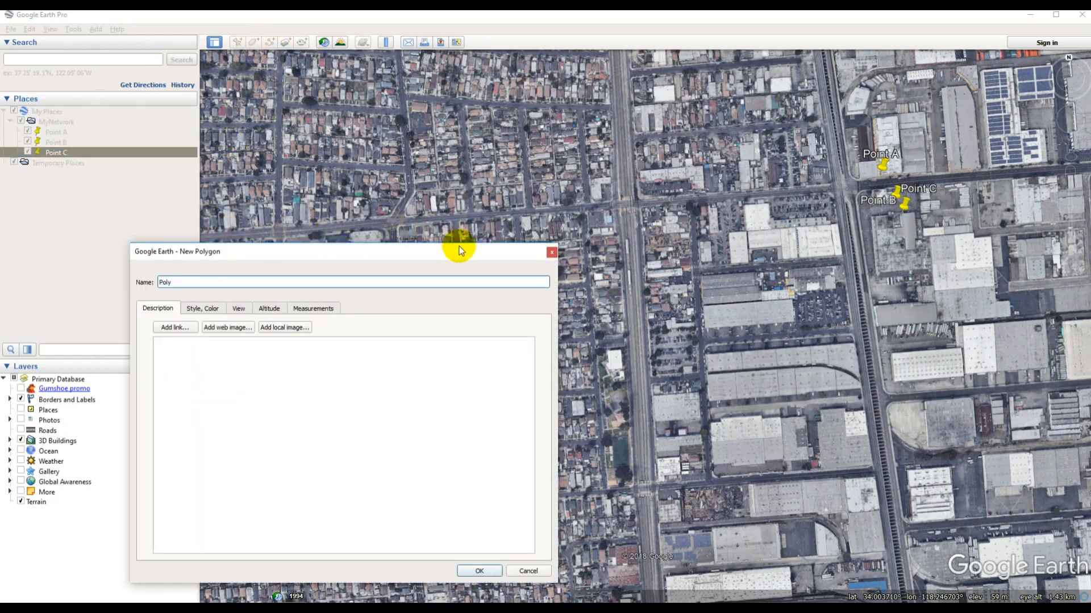
pyautogui.moveTo(458, 251); pyautogui.dragTo(274, 244)
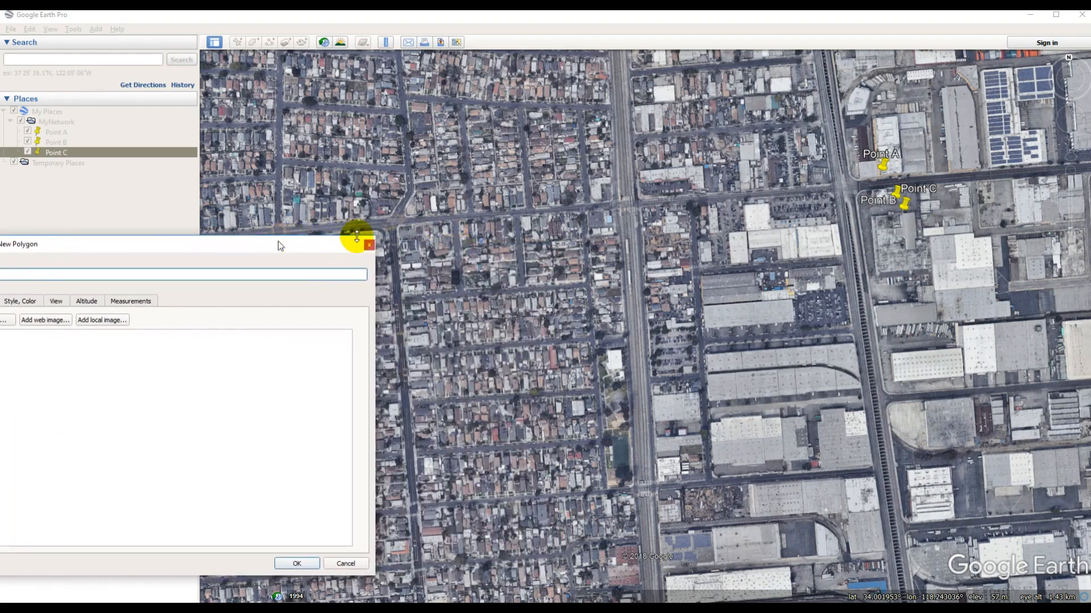
pyautogui.click(393, 224)
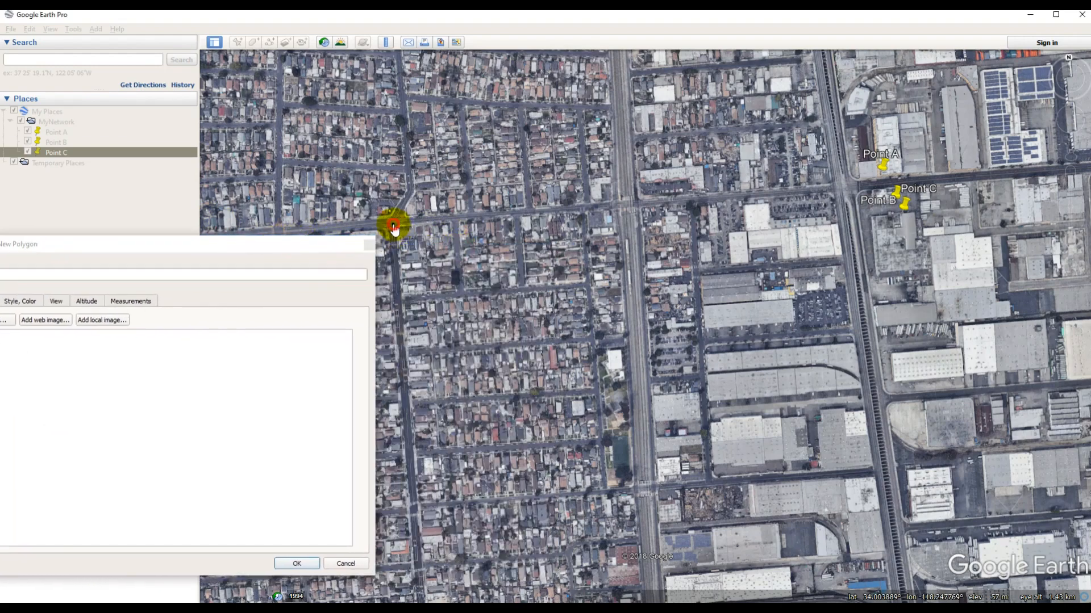
pyautogui.click(630, 205)
pyautogui.click(645, 484)
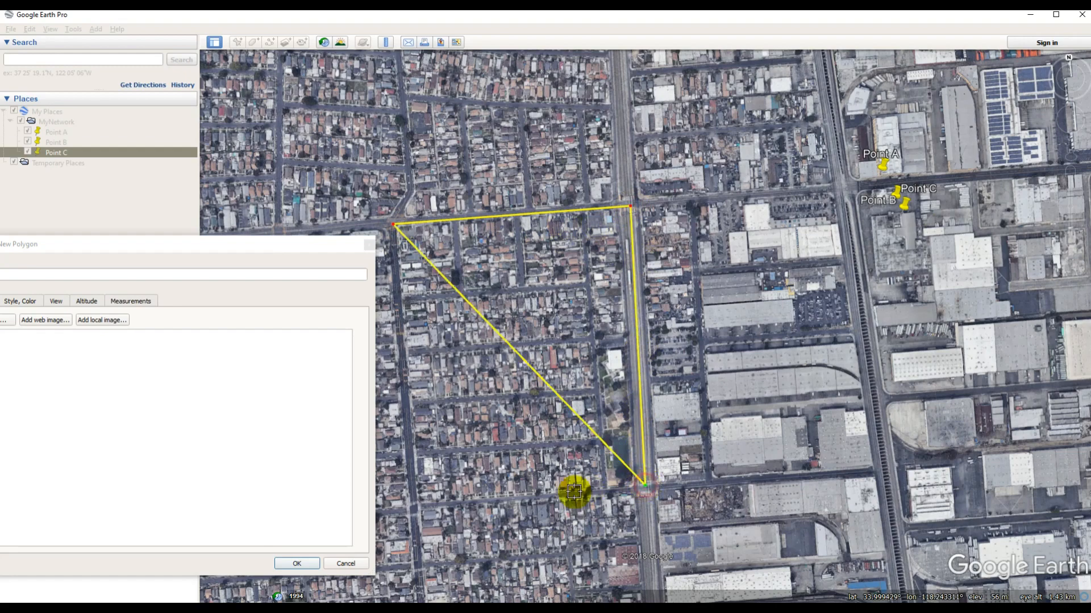
pyautogui.click(415, 507)
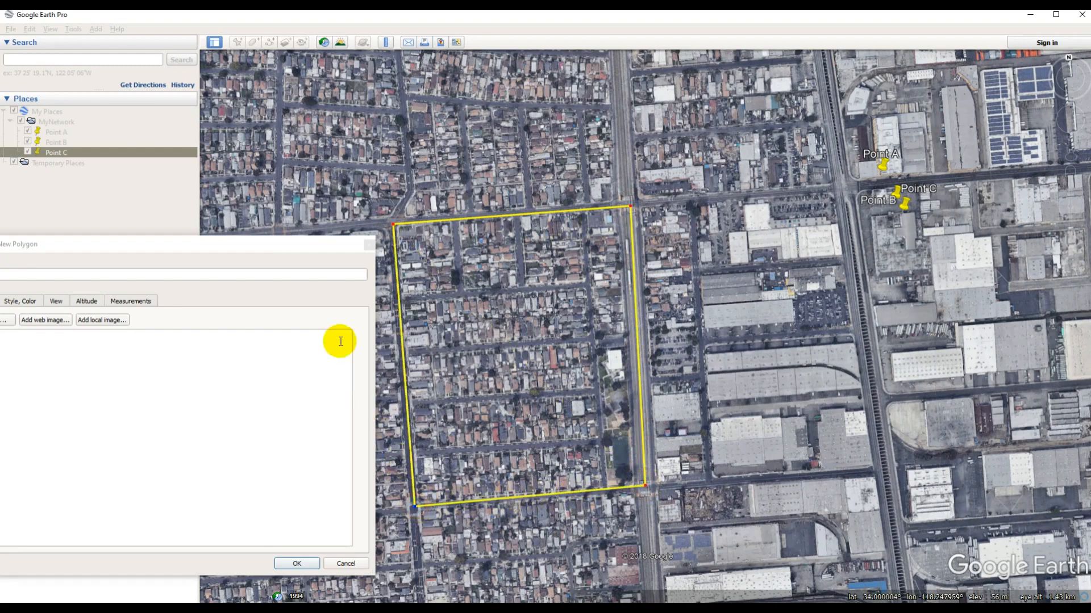
# Examine the polygon's line colour, line width, area colour and area fill options.
pyautogui.moveTo(247, 240); pyautogui.dragTo(444, 234)
pyautogui.moveTo(520, 228); pyautogui.dragTo(570, 225)
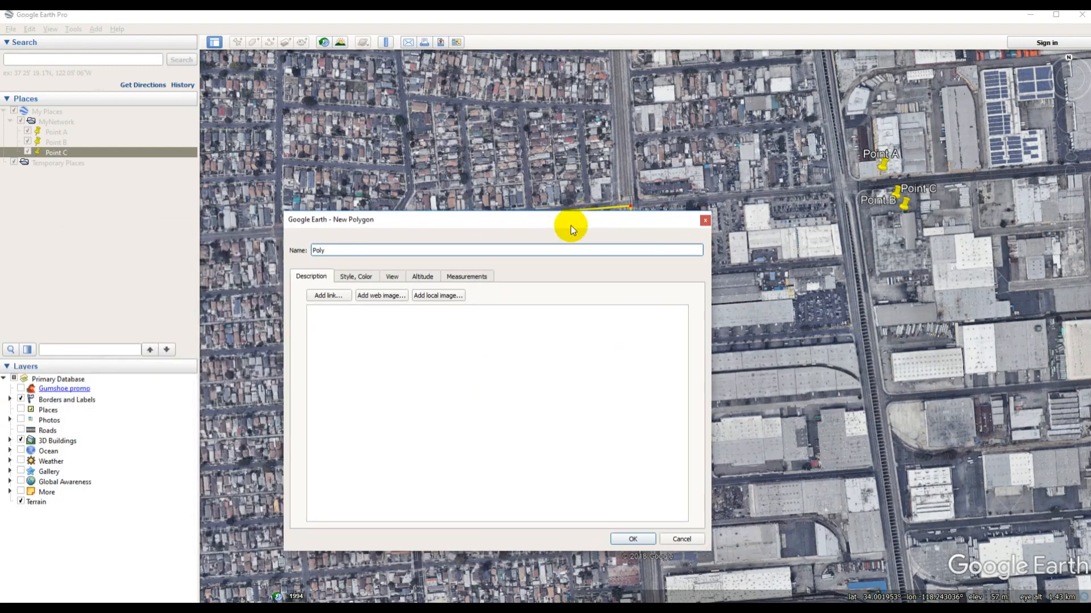
pyautogui.click(363, 277)
pyautogui.click(341, 316)
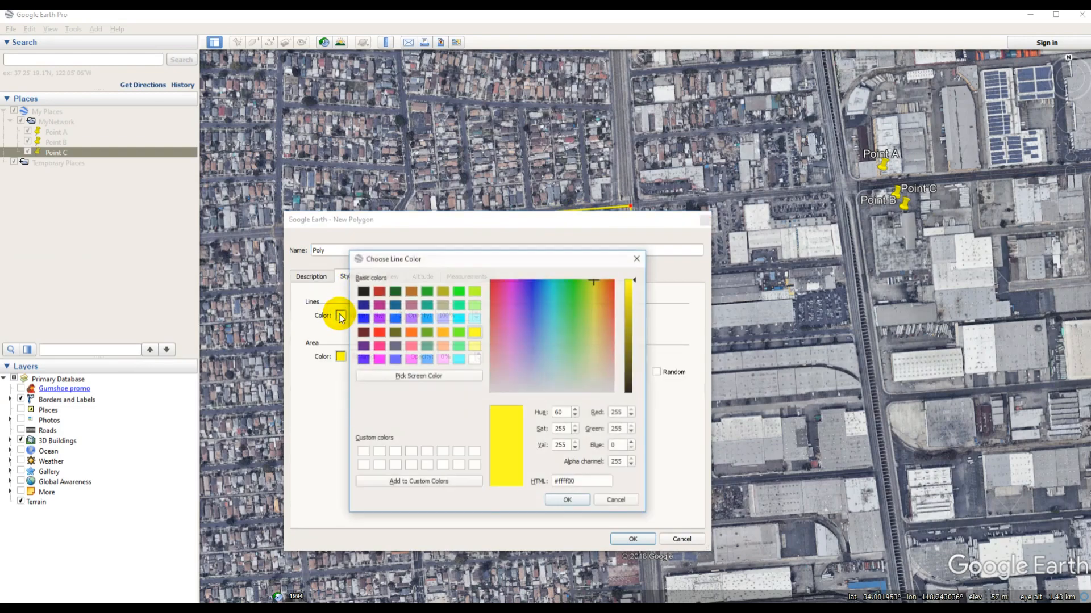
pyautogui.click(563, 500)
pyautogui.click(382, 315)
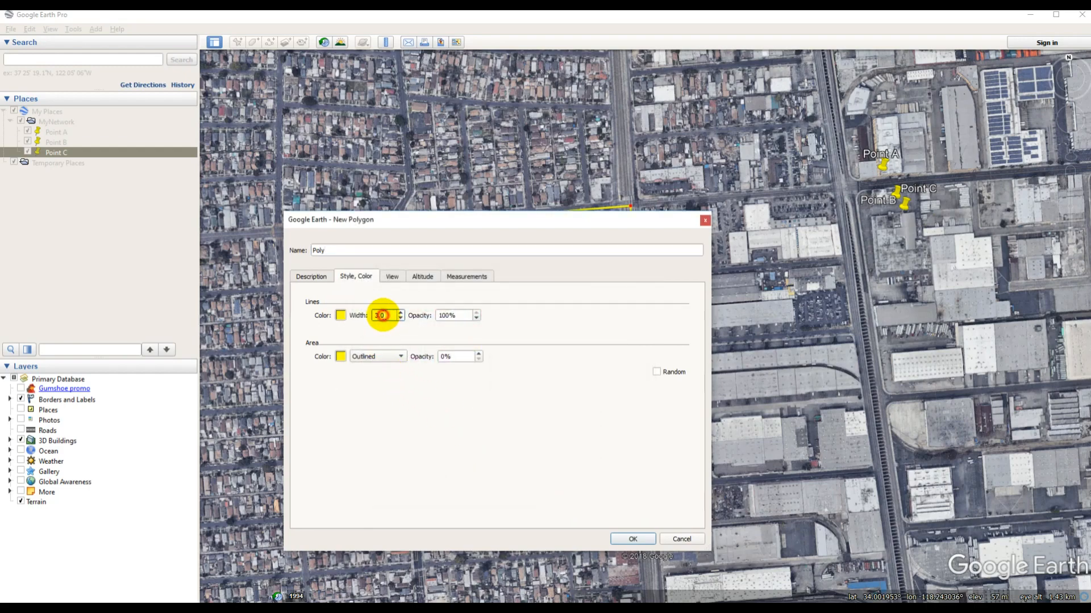
pyautogui.moveTo(384, 315); pyautogui.dragTo(372, 317)
pyautogui.click(339, 356)
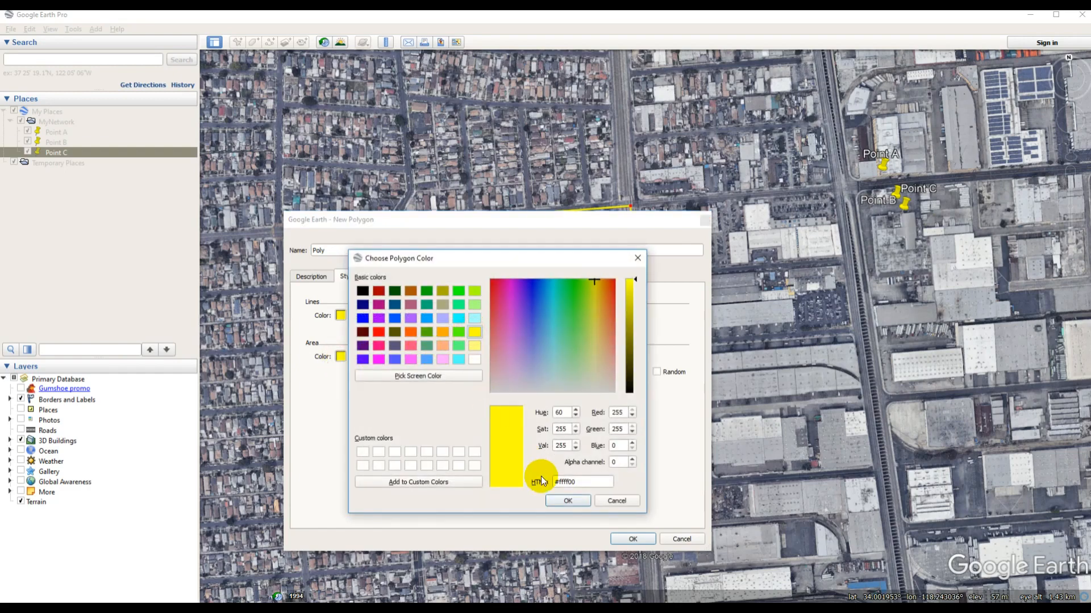
pyautogui.click(567, 501)
pyautogui.click(385, 357)
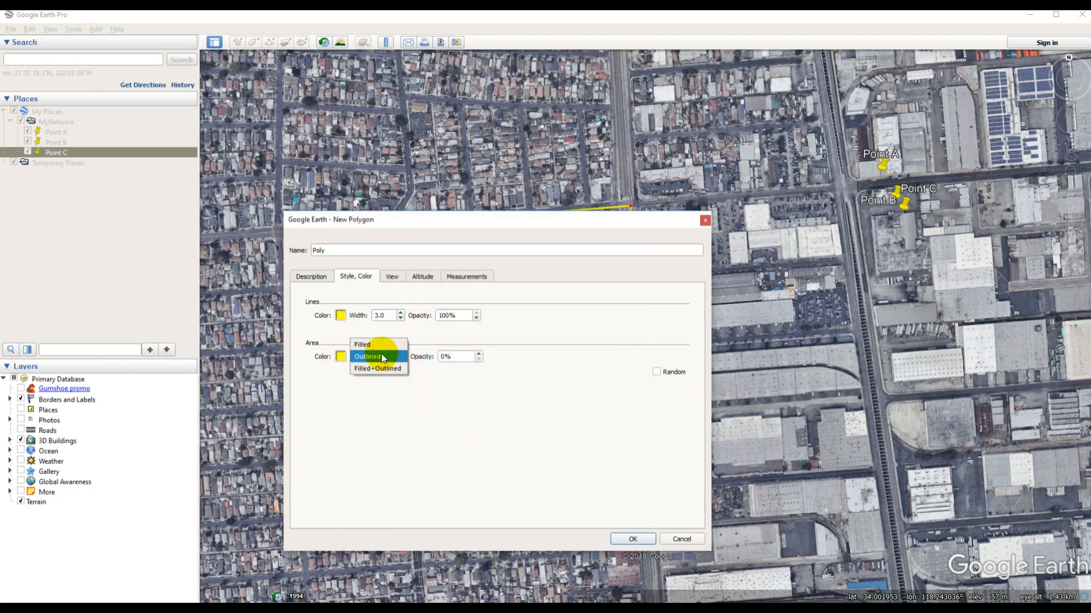
# Set the polygon's altitude to 2 m relative to ground and save the polygon.
pyautogui.click(419, 277)
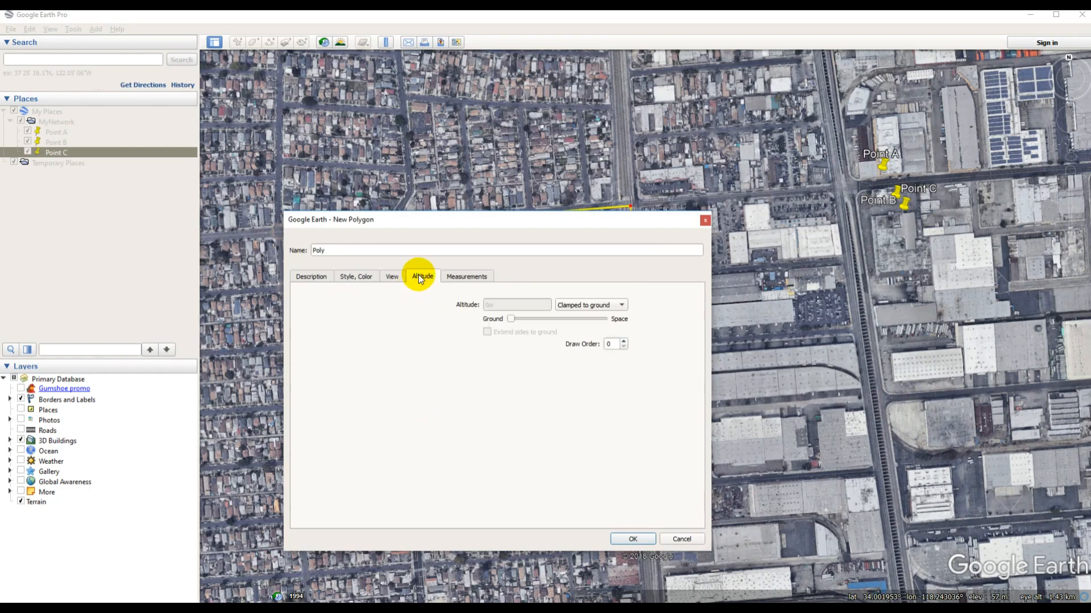
pyautogui.click(580, 307)
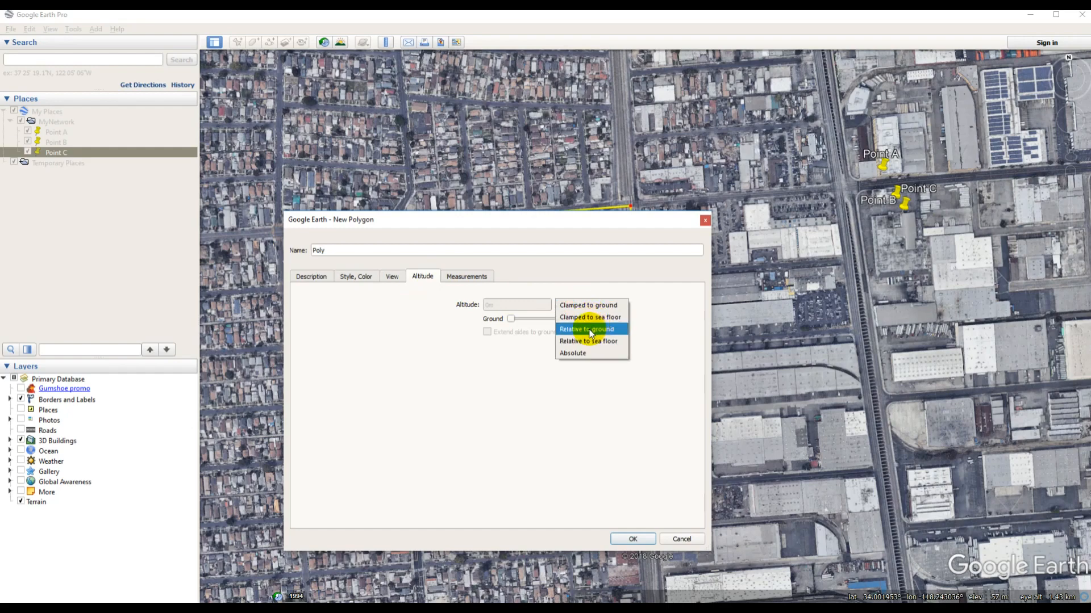
pyautogui.click(587, 329)
pyautogui.click(492, 305)
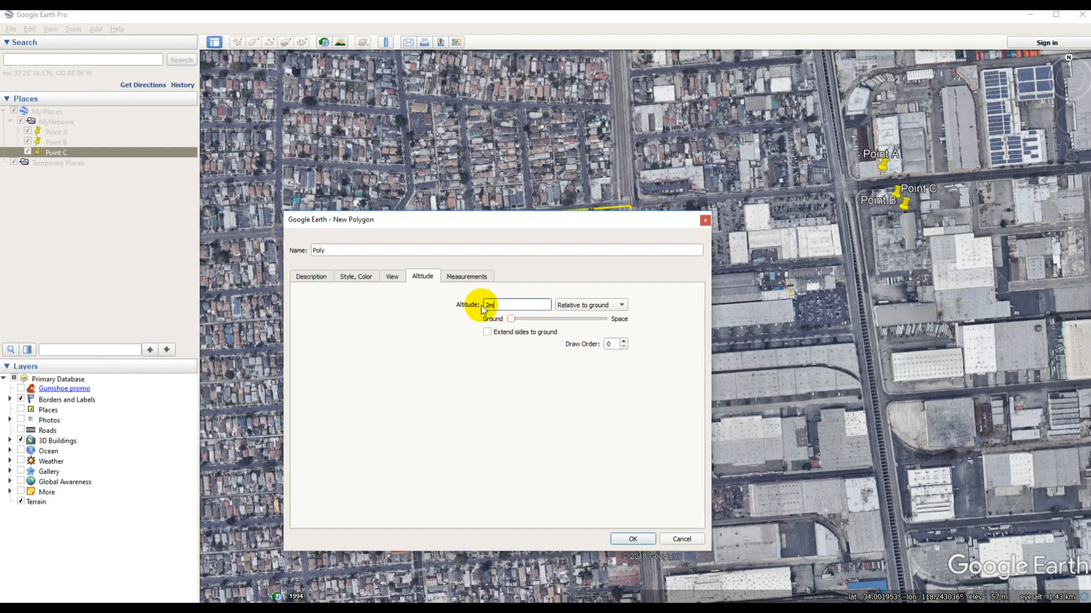
pyautogui.write('2m')
pyautogui.press('Tab')
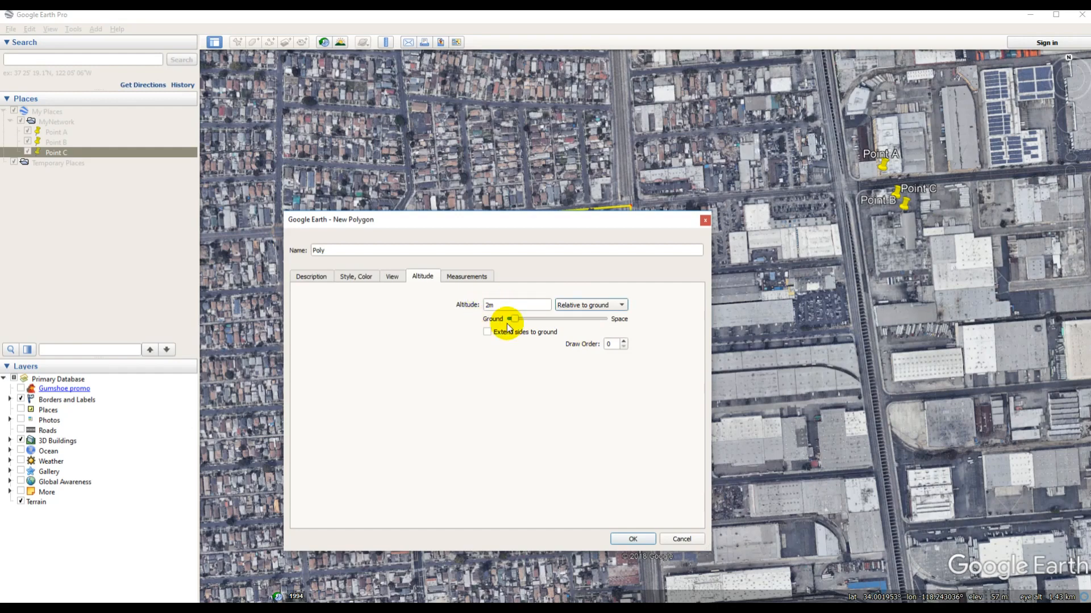
pyautogui.click(628, 540)
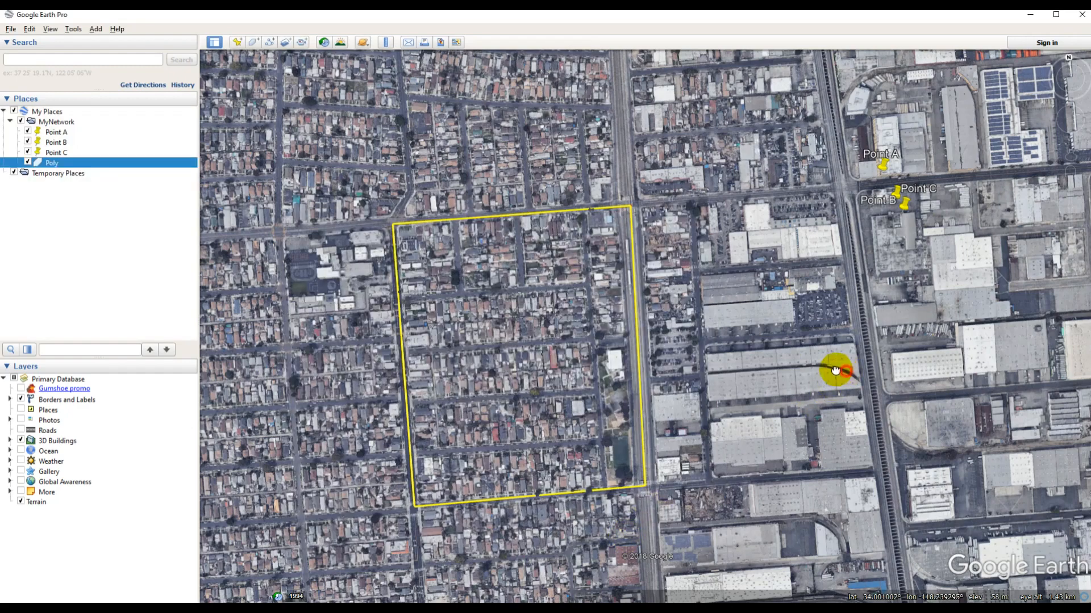
# Save the MyNetwork folder as MyNetwork.kmz in the GoogleEarthTutorial folder on the desktop.
pyautogui.moveTo(841, 370); pyautogui.dragTo(784, 384)
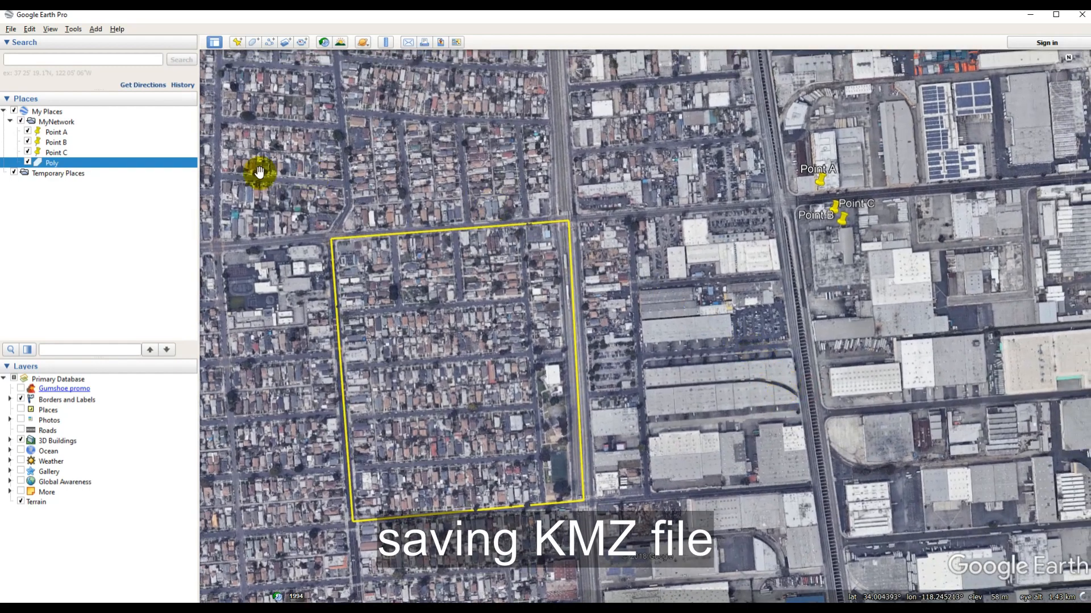
pyautogui.click(64, 122)
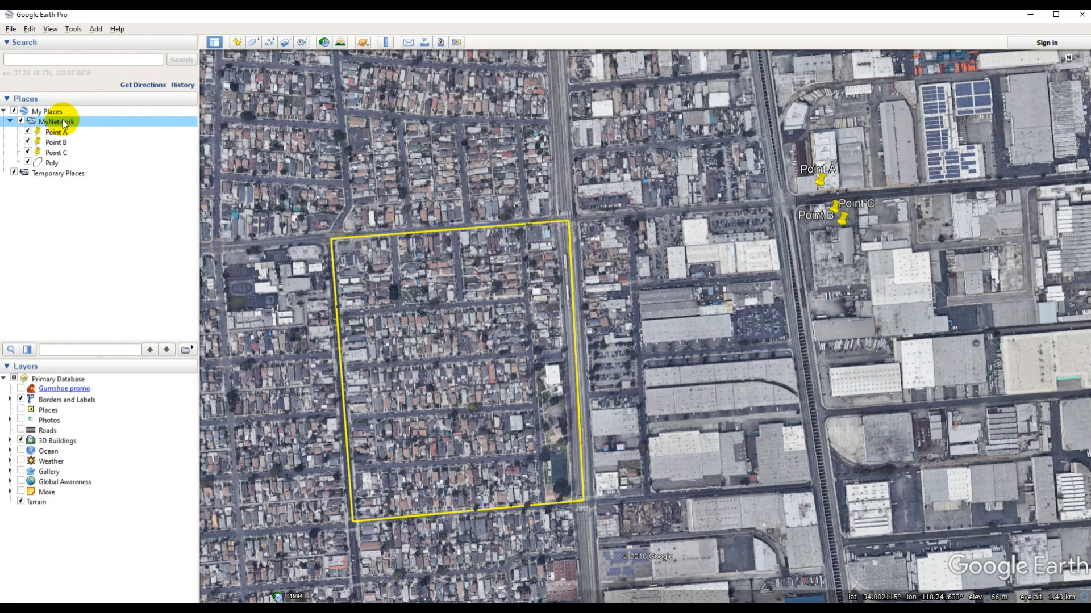
pyautogui.rightClick(64, 123)
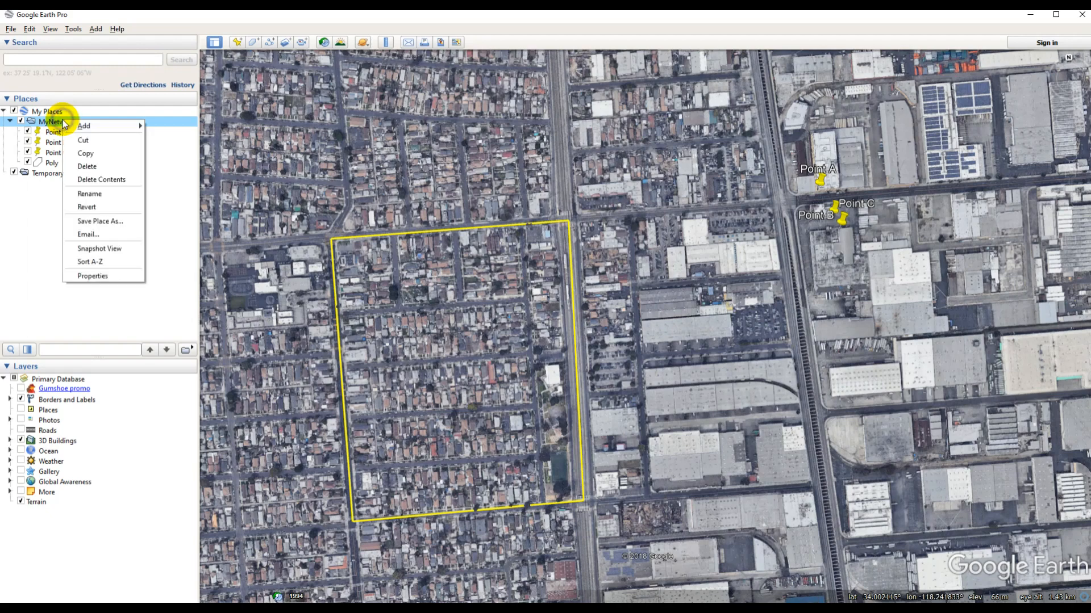
pyautogui.click(114, 221)
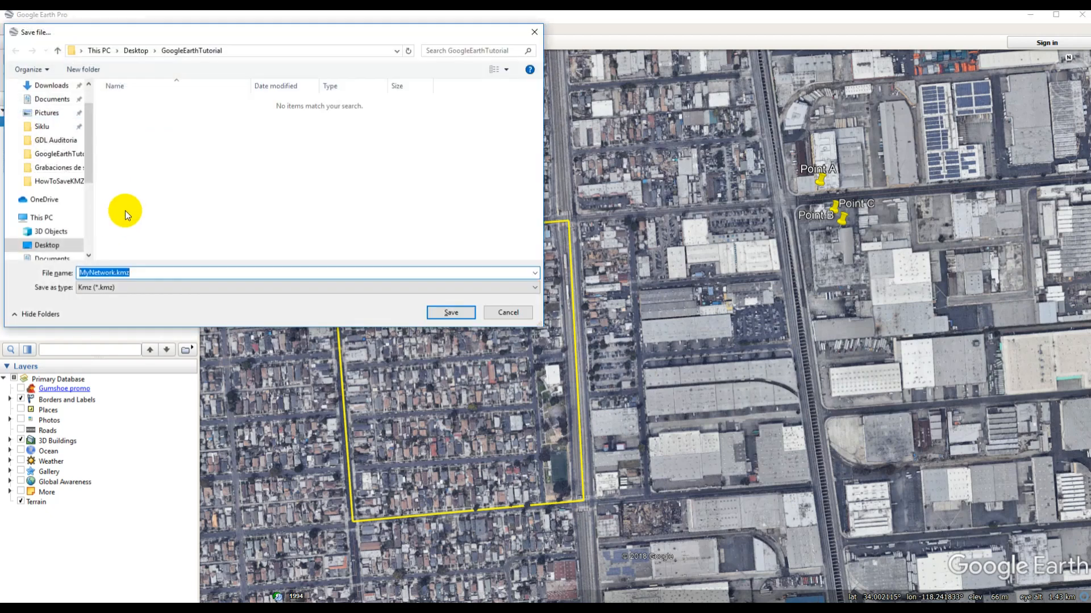
pyautogui.click(446, 312)
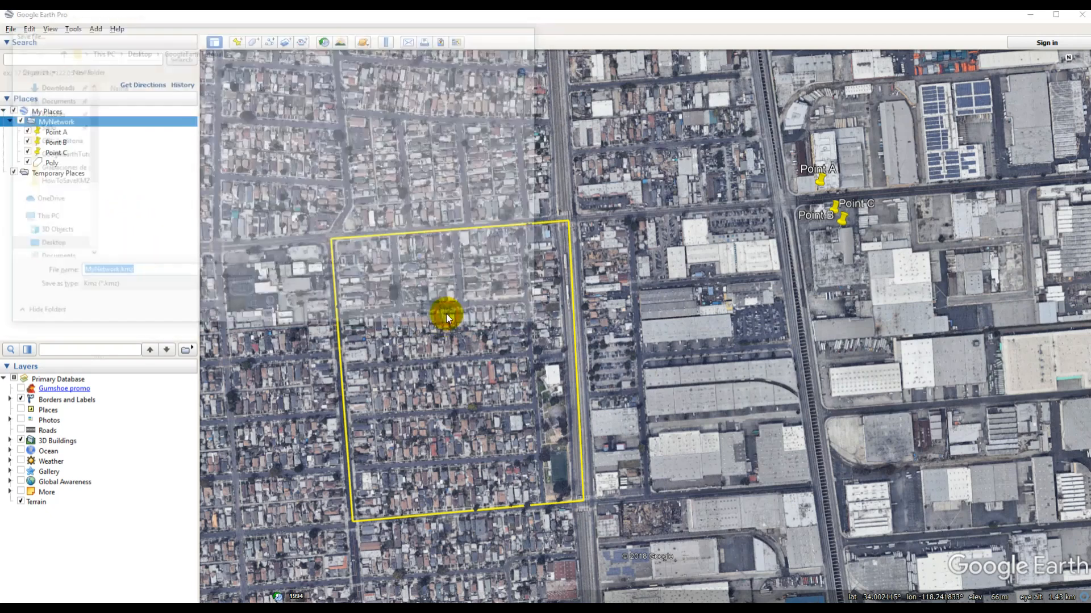
# Hide and collapse the MyNetwork folder, and load the saved MyNetwork.kmz from the GoogleEarthTutorial folder in File Explorer.
pyautogui.click(22, 121)
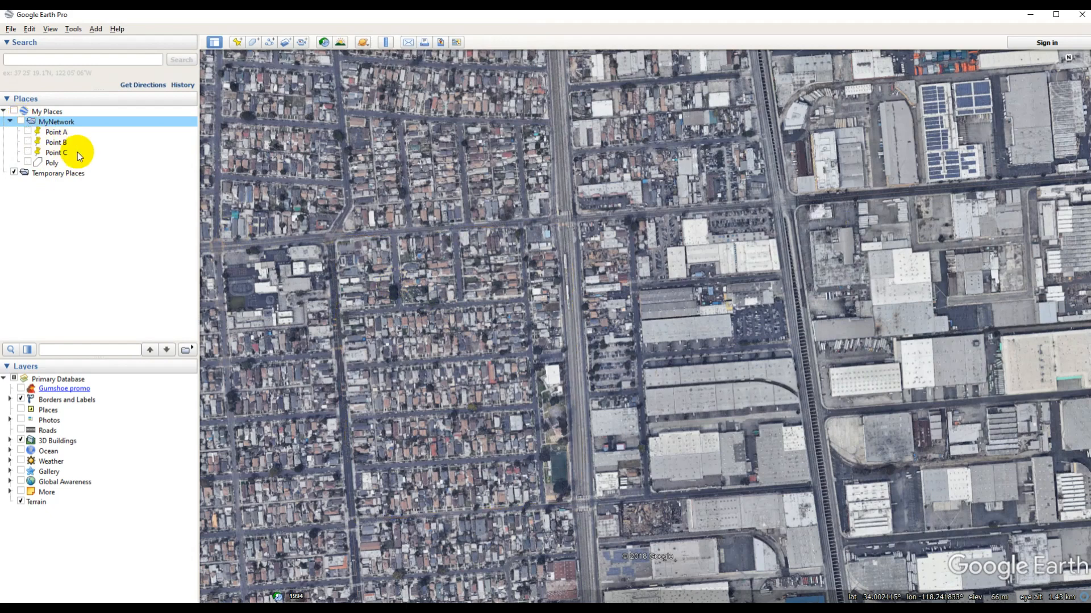
pyautogui.click(11, 121)
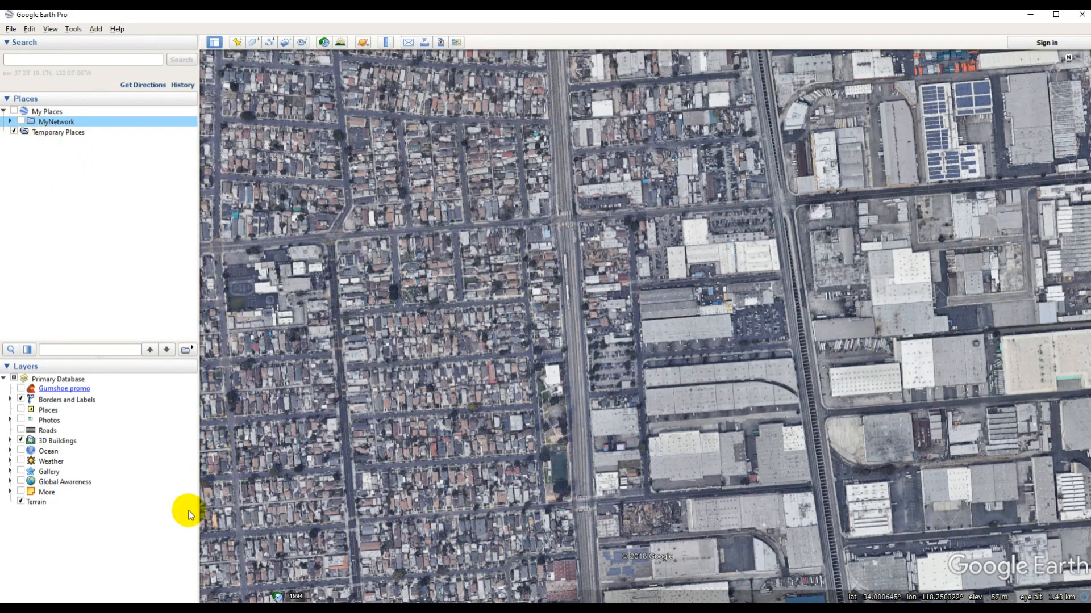
pyautogui.click(171, 609)
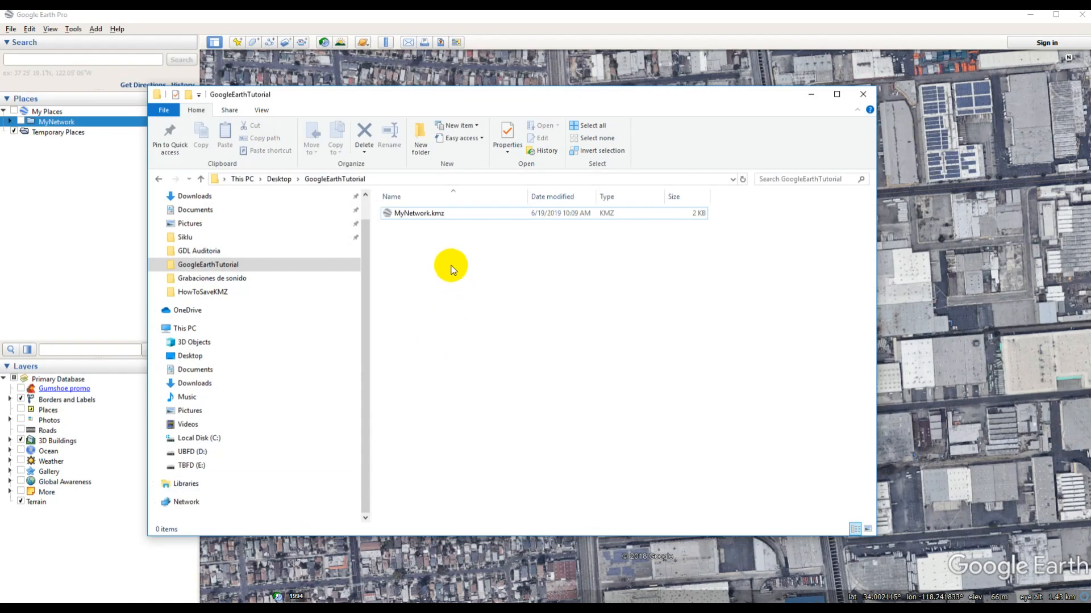
pyautogui.doubleClick(403, 213)
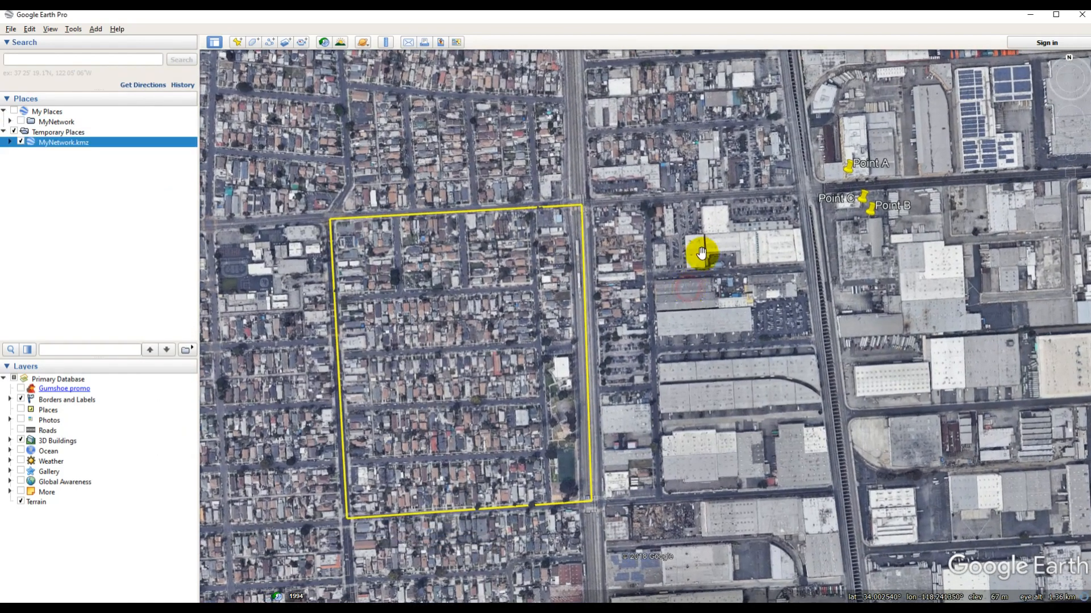
pyautogui.moveTo(702, 246)
pyautogui.mouseDown(button='middle')
pyautogui.moveTo(693, 335)
pyautogui.moveTo(706, 389)
pyautogui.mouseUp(button='middle')
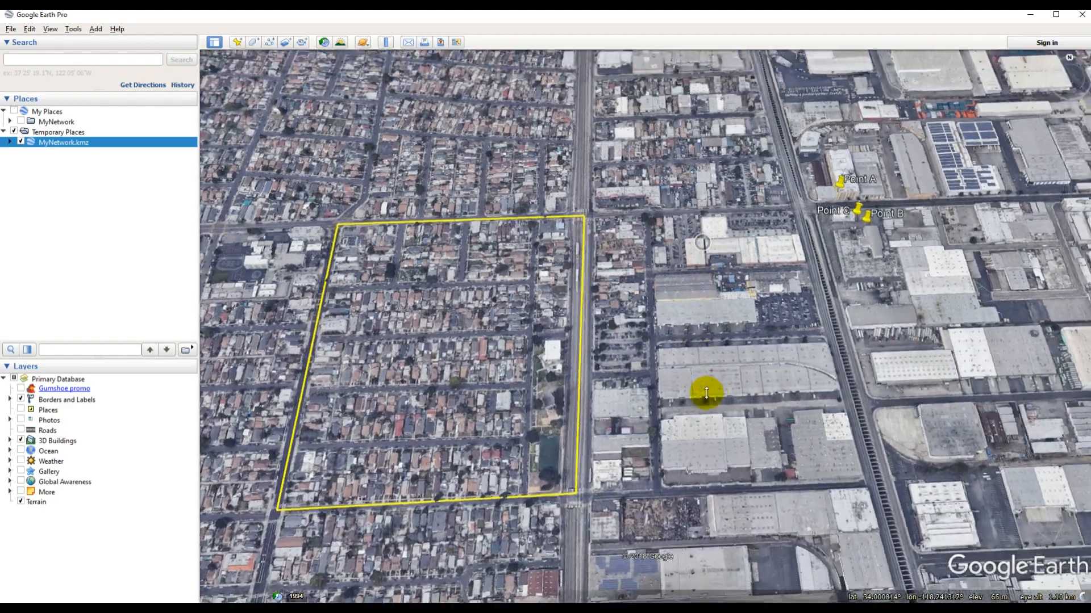
# Compare the loaded MyNetwork.kmz with the original MyNetwork folder by showing each alone in turn, ending with only the KMZ shown.
pyautogui.click(21, 142)
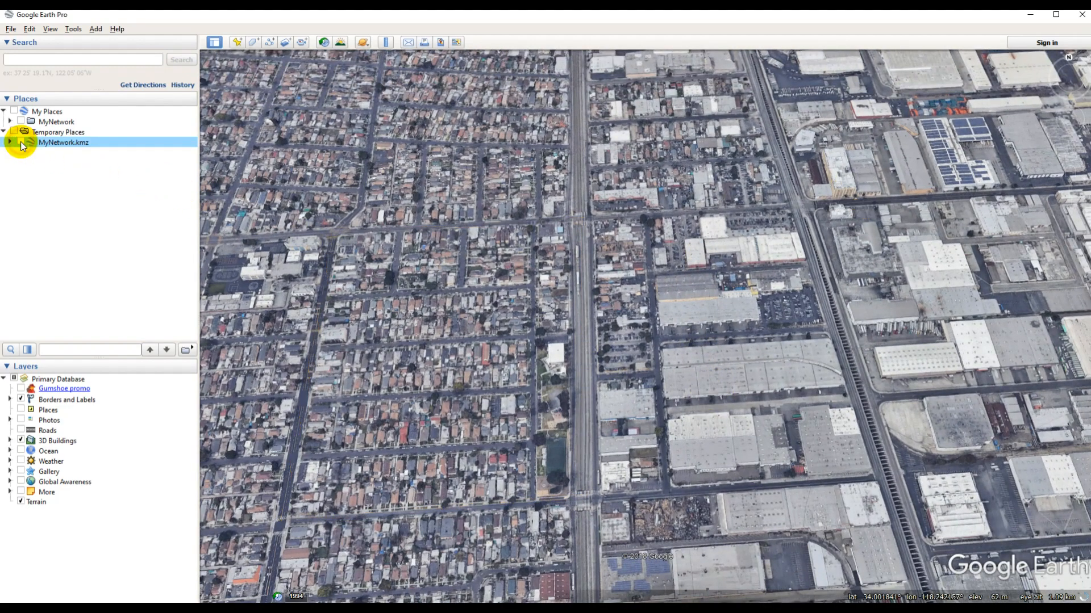
pyautogui.click(21, 121)
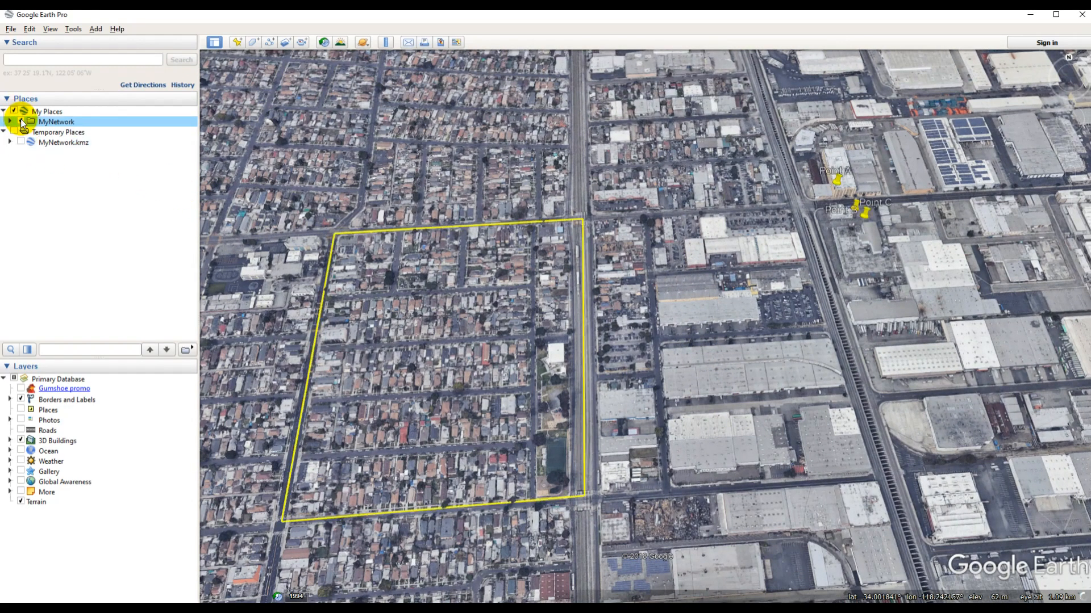
pyautogui.click(21, 121)
pyautogui.click(21, 142)
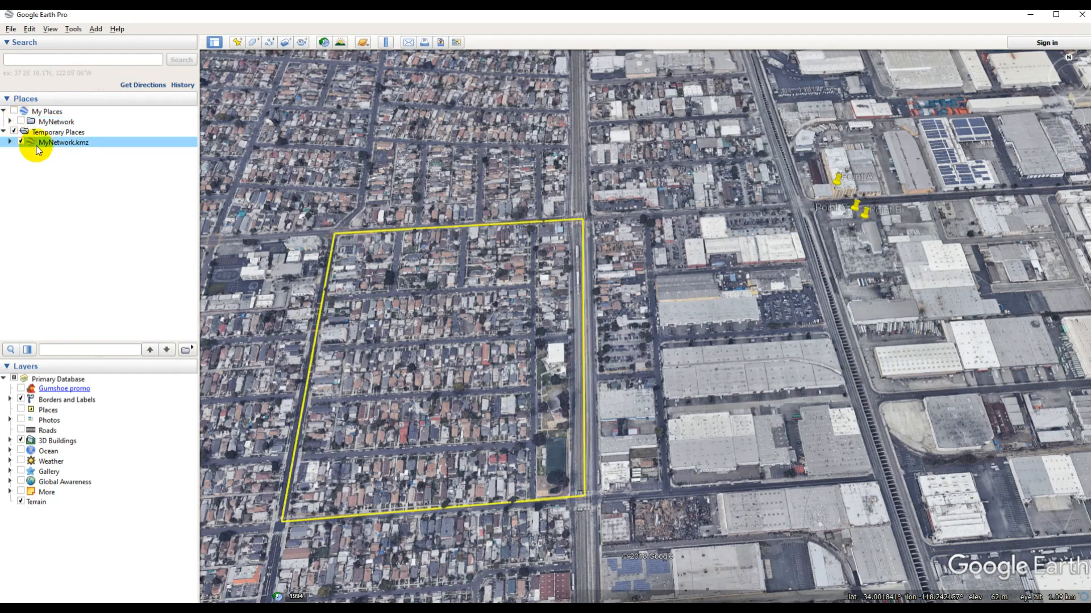